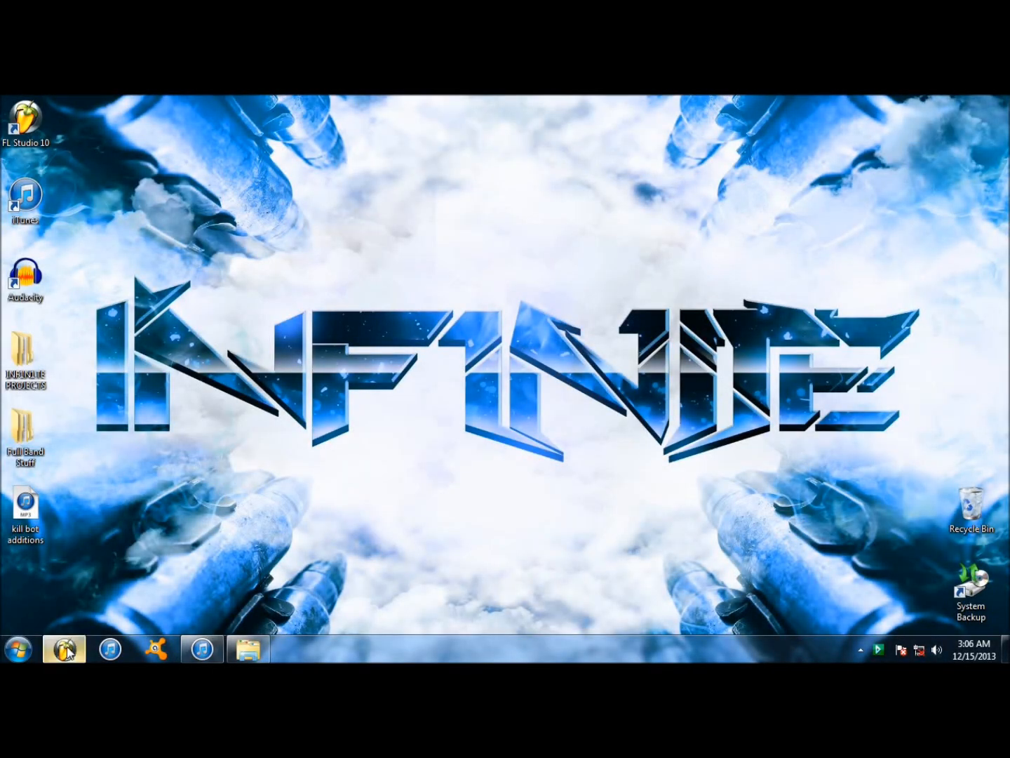
Step: Switch to FL Studio, shift the Massive plugin window slightly, and minimize FL Studio to reach the desktop
{"action": "left_click", "coordinate": [64, 648]}
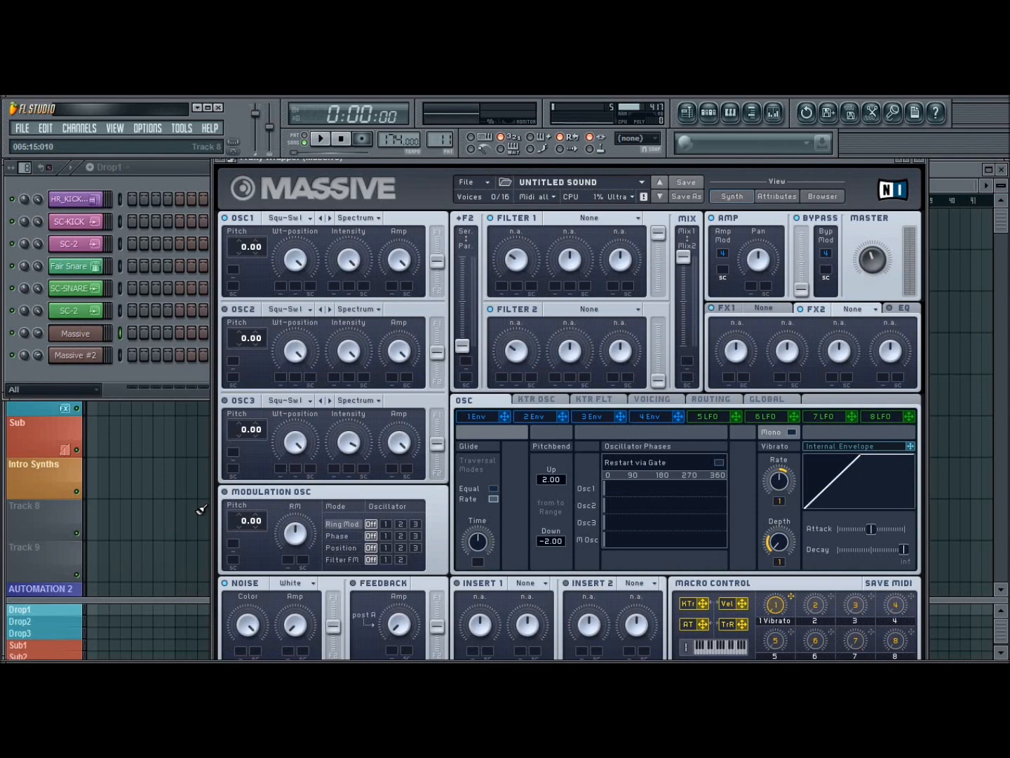
{"action": "mouse_move", "coordinate": [515, 157]}
{"action": "left_mouse_down"}
{"action": "mouse_move", "coordinate": [581, 199]}
{"action": "mouse_move", "coordinate": [626, 175]}
{"action": "mouse_move", "coordinate": [529, 167]}
{"action": "left_mouse_up"}
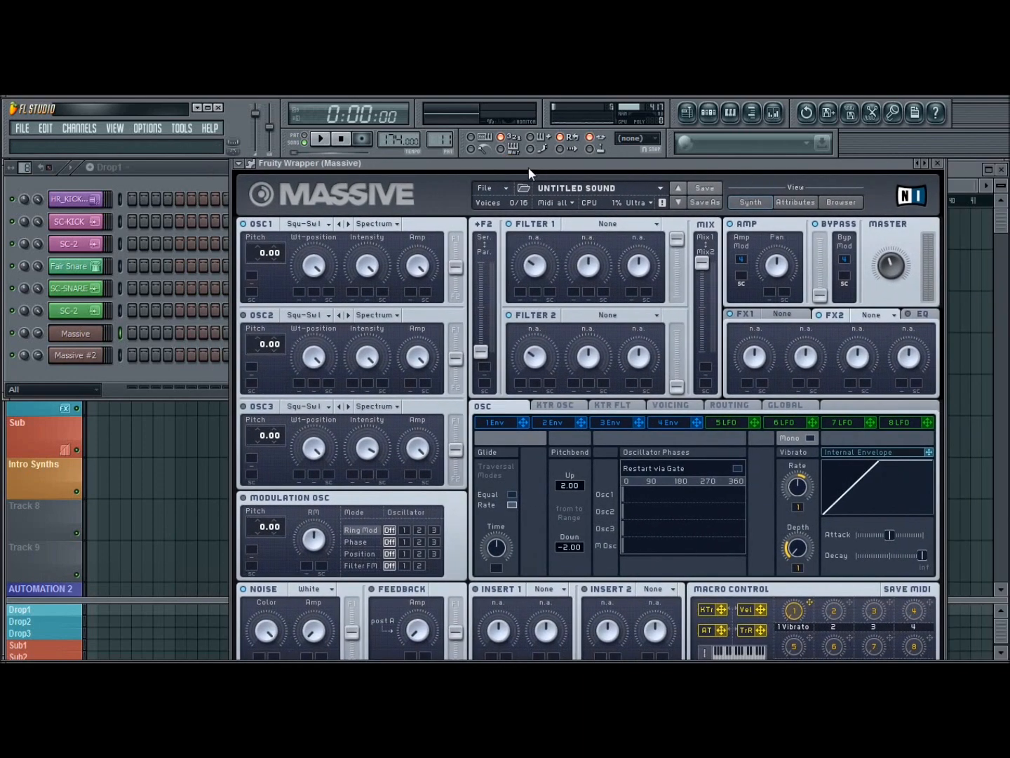
{"action": "left_click", "coordinate": [192, 176]}
{"action": "left_click", "coordinate": [200, 109]}
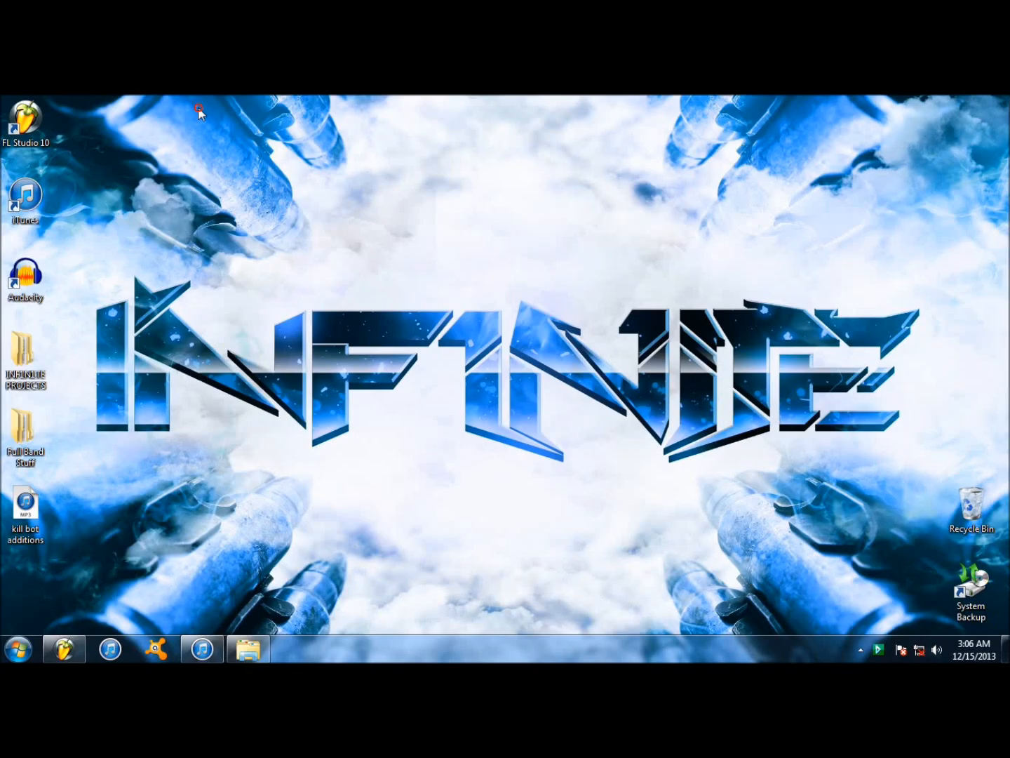
Step: Bring the I See Stars-Initialization Sequence remix from the INF1N1TE PROJECTS Finished Tunes folder into the FL Studio playlist at the start of the Kick track
{"action": "double_click", "coordinate": [25, 355]}
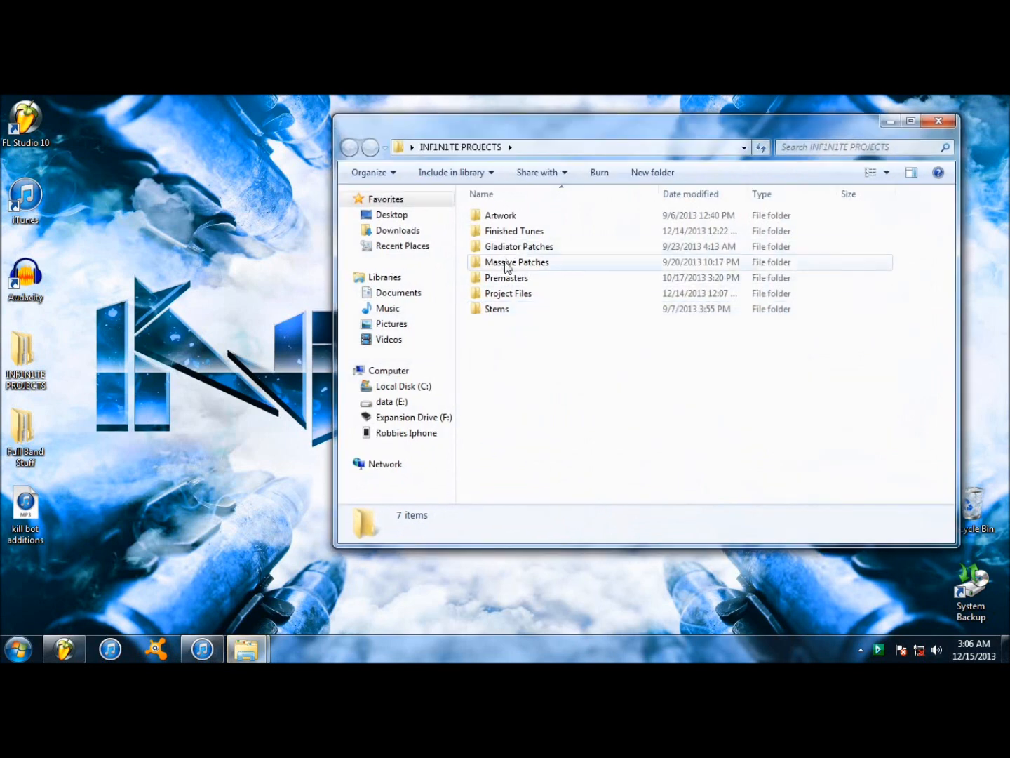
{"action": "double_click", "coordinate": [519, 231]}
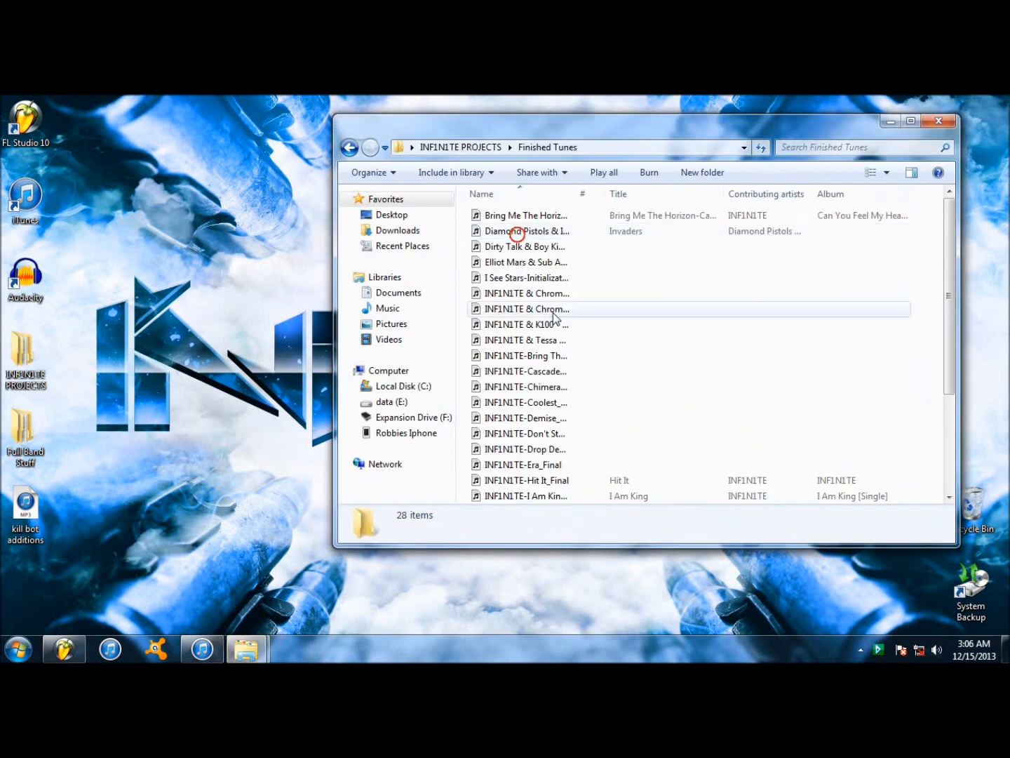
{"action": "left_click", "coordinate": [534, 279]}
{"action": "left_click_drag", "start_coordinate": [534, 279], "coordinate": [179, 453]}
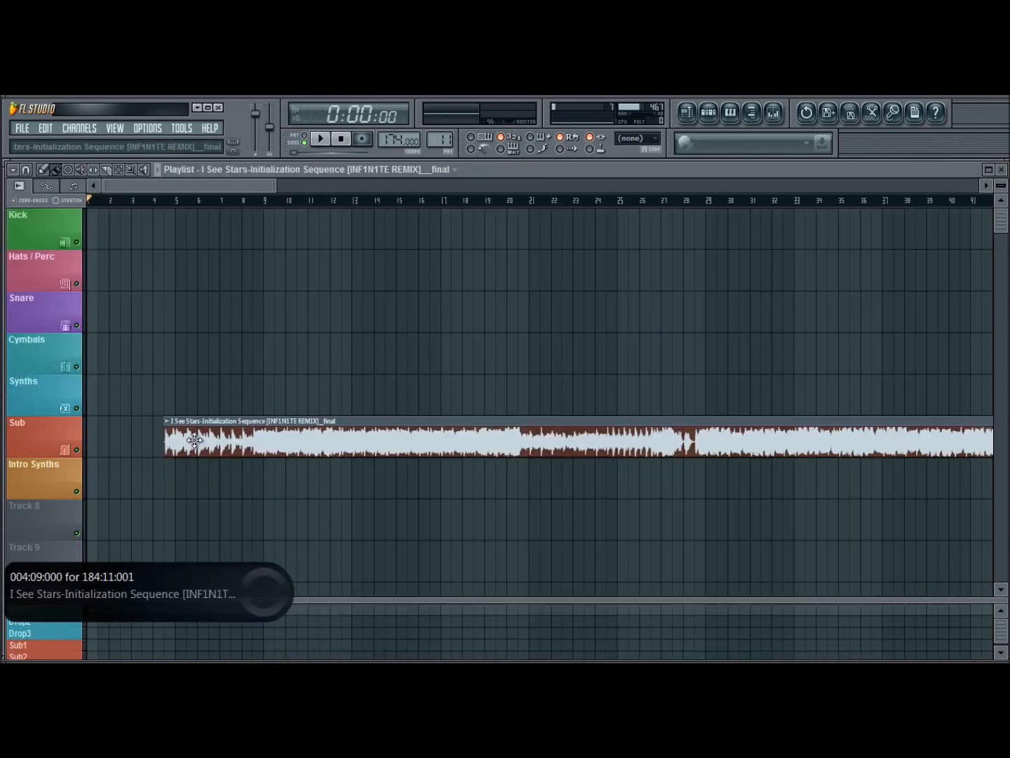
{"action": "left_click_drag", "start_coordinate": [195, 440], "coordinate": [52, 219]}
Step: Play the remix clip from about bar 23 to hear the build-up before the drop
{"action": "scroll", "coordinate": [181, 203], "scroll_direction": "down", "scroll_amount": 2}
{"action": "scroll", "coordinate": [181, 203], "scroll_direction": "down", "scroll_amount": 3}
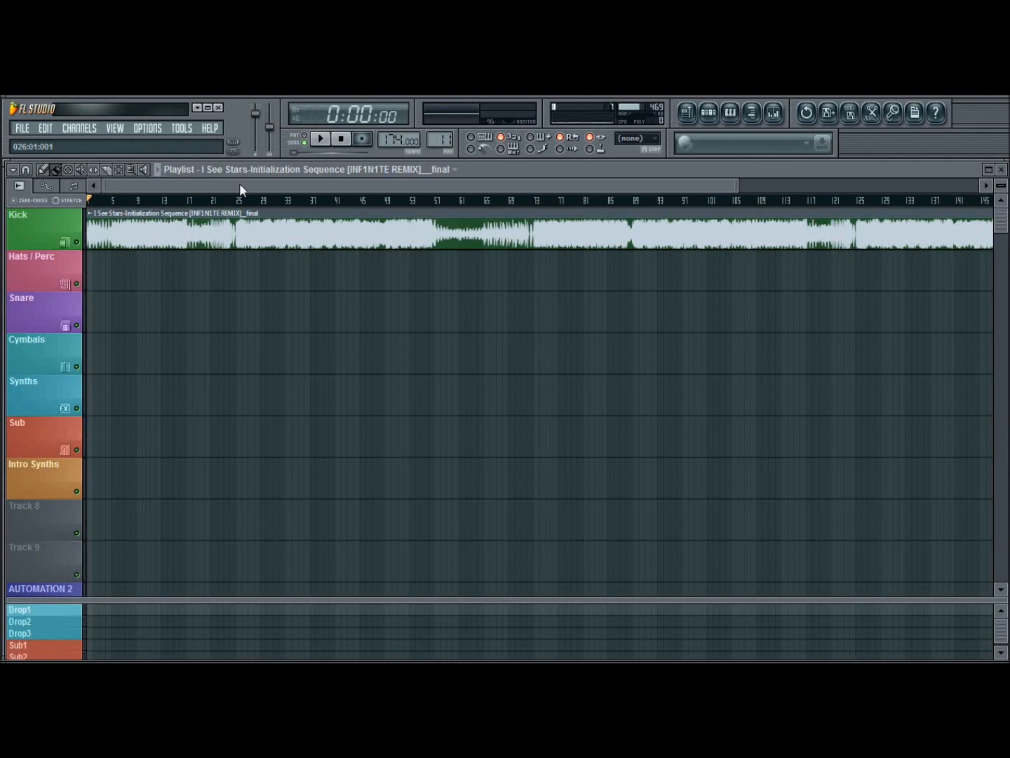
{"action": "scroll", "coordinate": [231, 204], "scroll_direction": "down", "scroll_amount": 2}
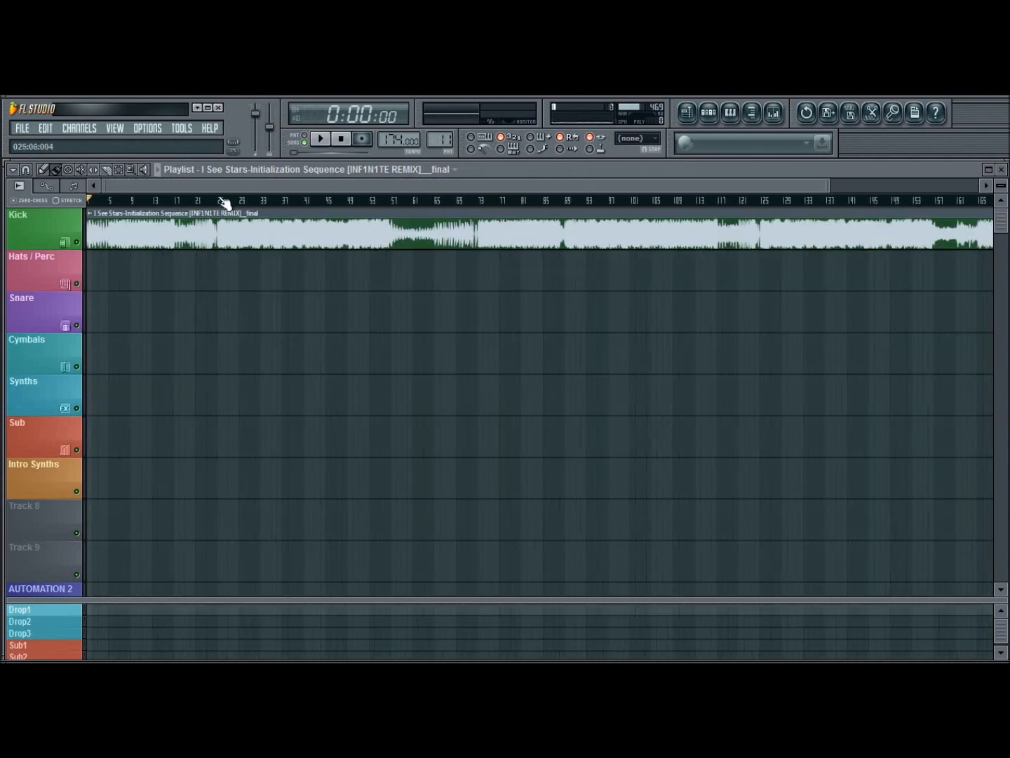
{"action": "scroll", "coordinate": [226, 205], "scroll_direction": "up", "scroll_amount": 4}
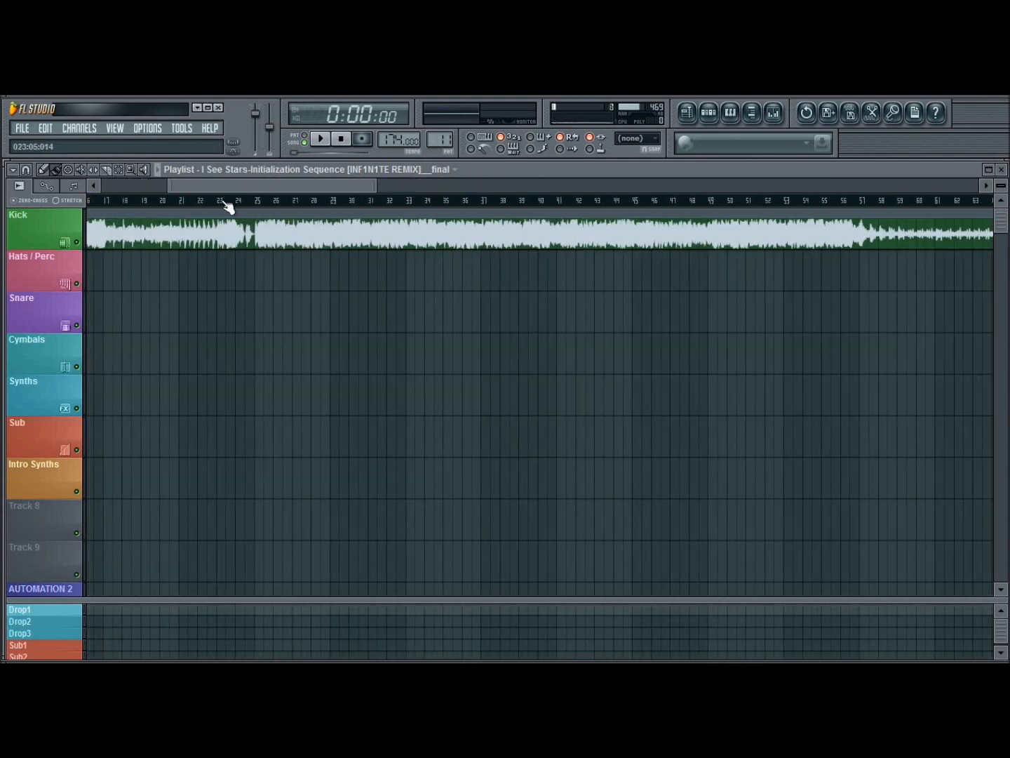
{"action": "left_click", "coordinate": [221, 202]}
{"action": "key", "text": "space"}
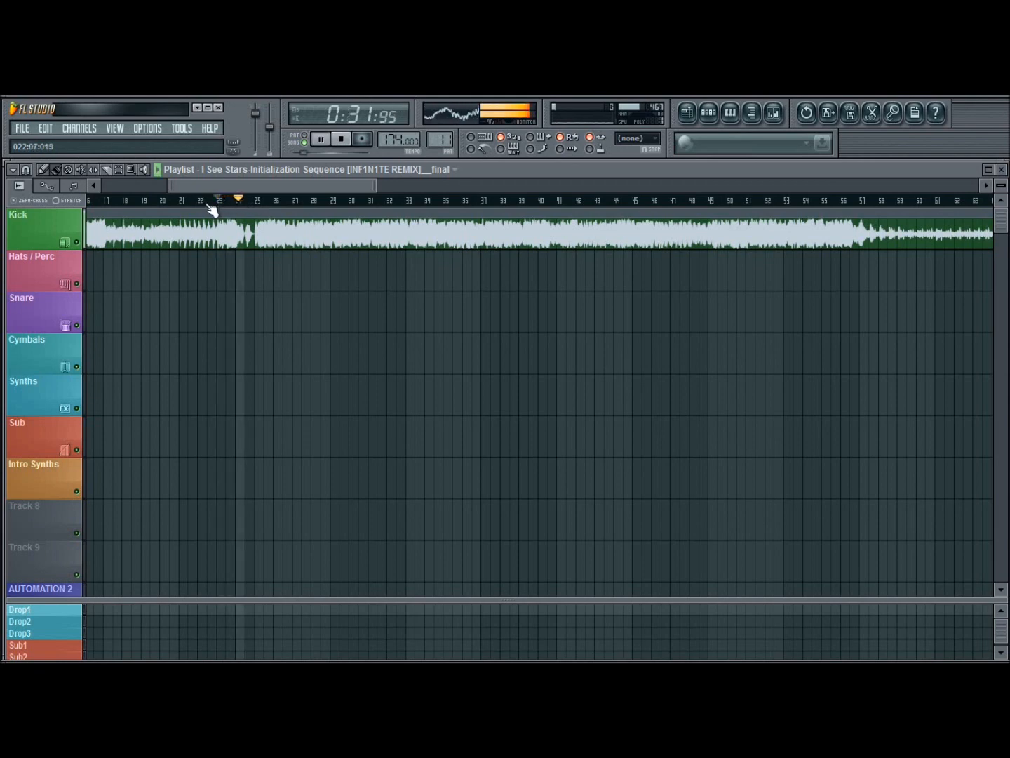
{"action": "key", "text": "space"}
Step: Play the remix clip's drop from bar 25 and stop playback
{"action": "scroll", "coordinate": [239, 204], "scroll_direction": "up", "scroll_amount": 4}
{"action": "left_click", "coordinate": [372, 202]}
{"action": "left_click", "coordinate": [370, 202]}
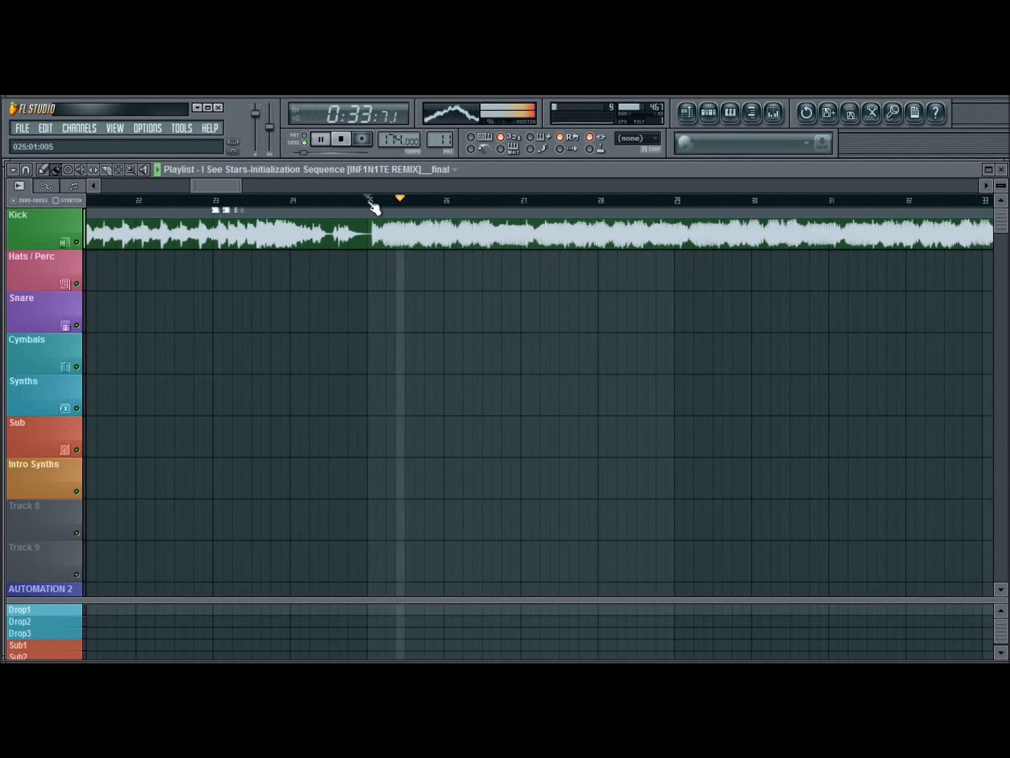
{"action": "left_click", "coordinate": [371, 201]}
{"action": "key", "text": "space"}
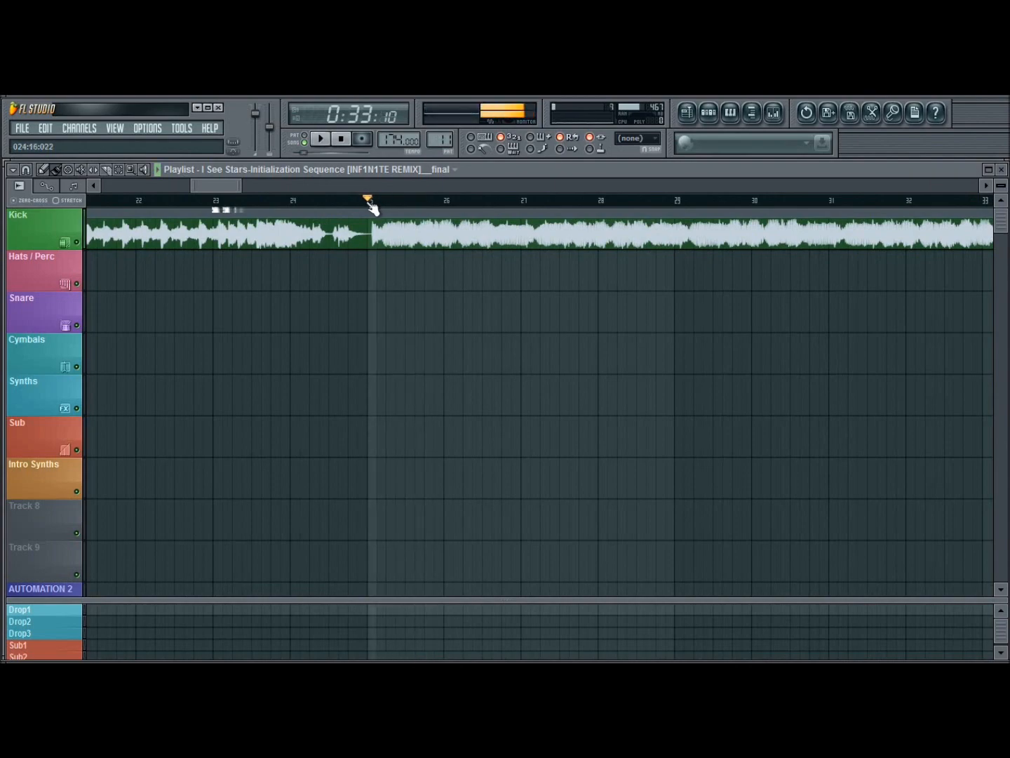
{"action": "scroll", "coordinate": [371, 201], "scroll_direction": "down", "scroll_amount": 6}
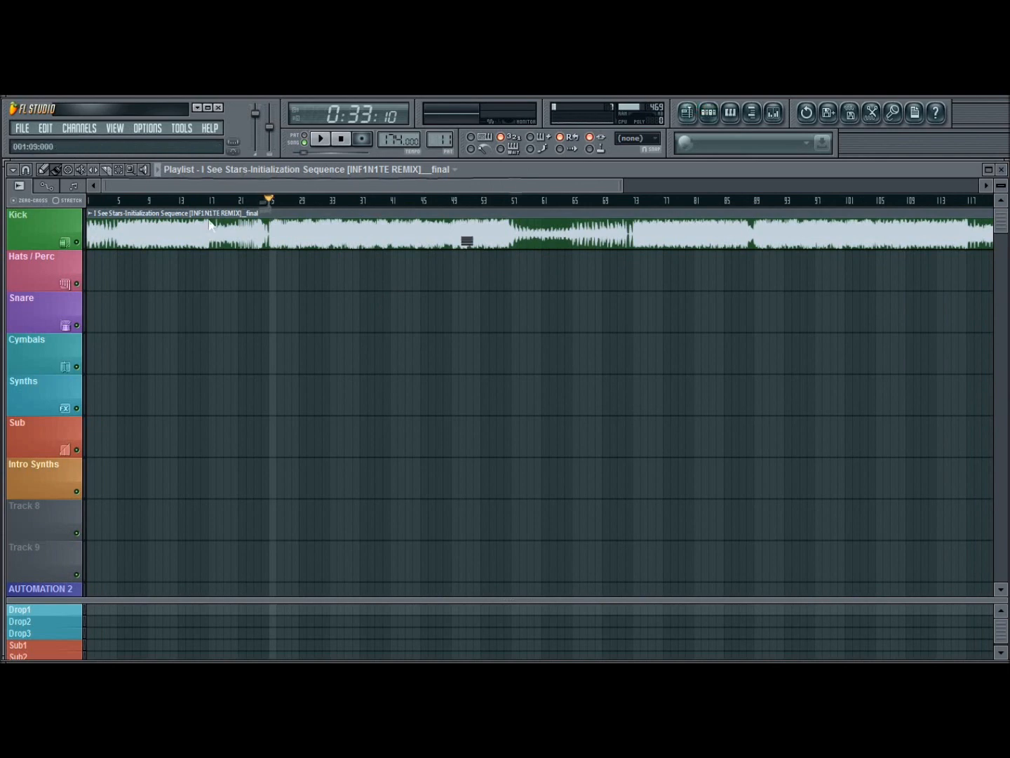
Step: Filter the channel list to Unsorted and open the Massive #2 channel to audition its INF1N1TE-ROBO GROWL patch
{"action": "left_click", "coordinate": [77, 231]}
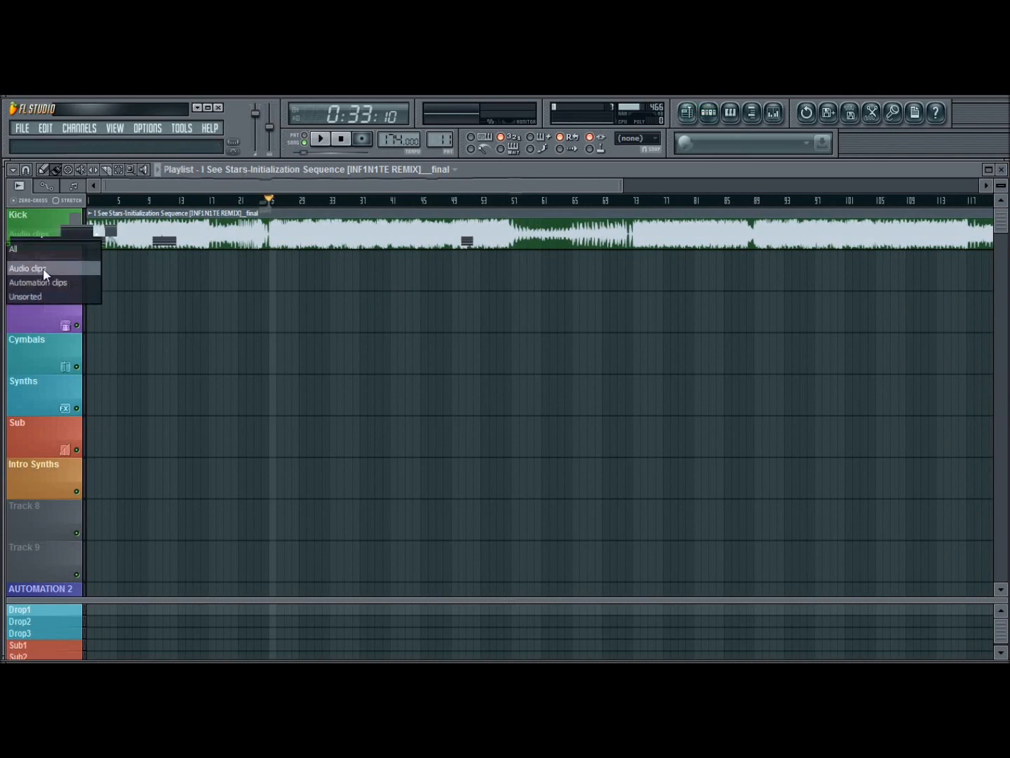
{"action": "left_click", "coordinate": [41, 296]}
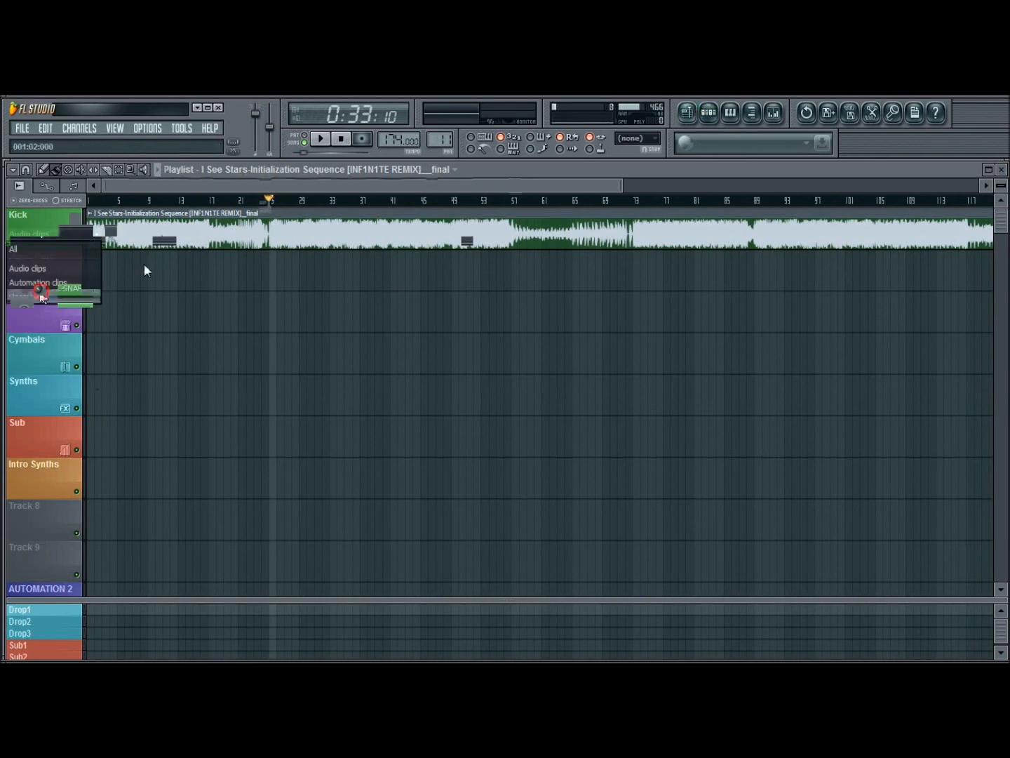
{"action": "left_click", "coordinate": [83, 354]}
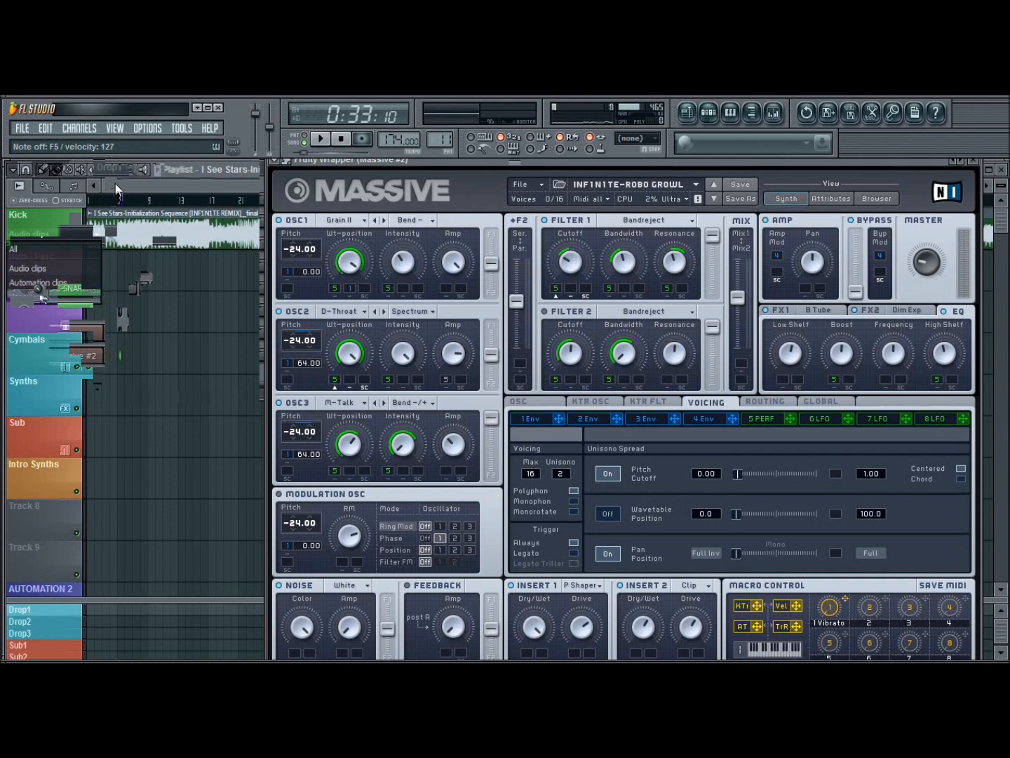
Step: Open the Massive channel's untitled sound and give OSC1 the Digigrain II wavetable, a pitch of -24.00 and Bend - mode
{"action": "left_click", "coordinate": [219, 170]}
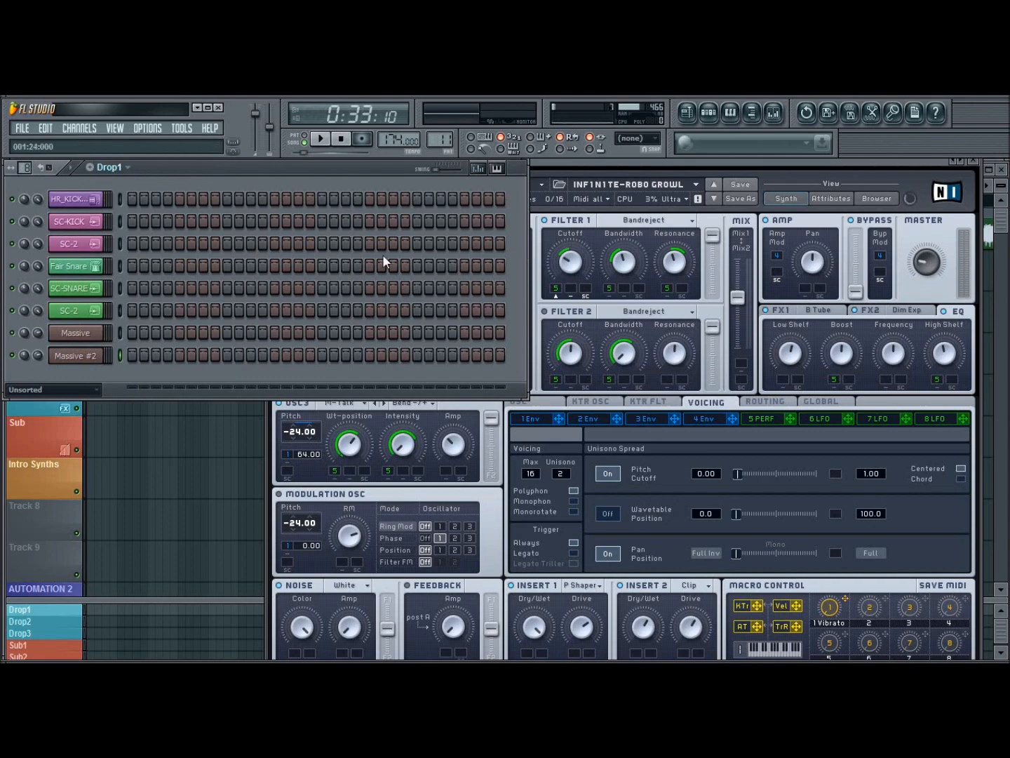
{"action": "left_click", "coordinate": [73, 339]}
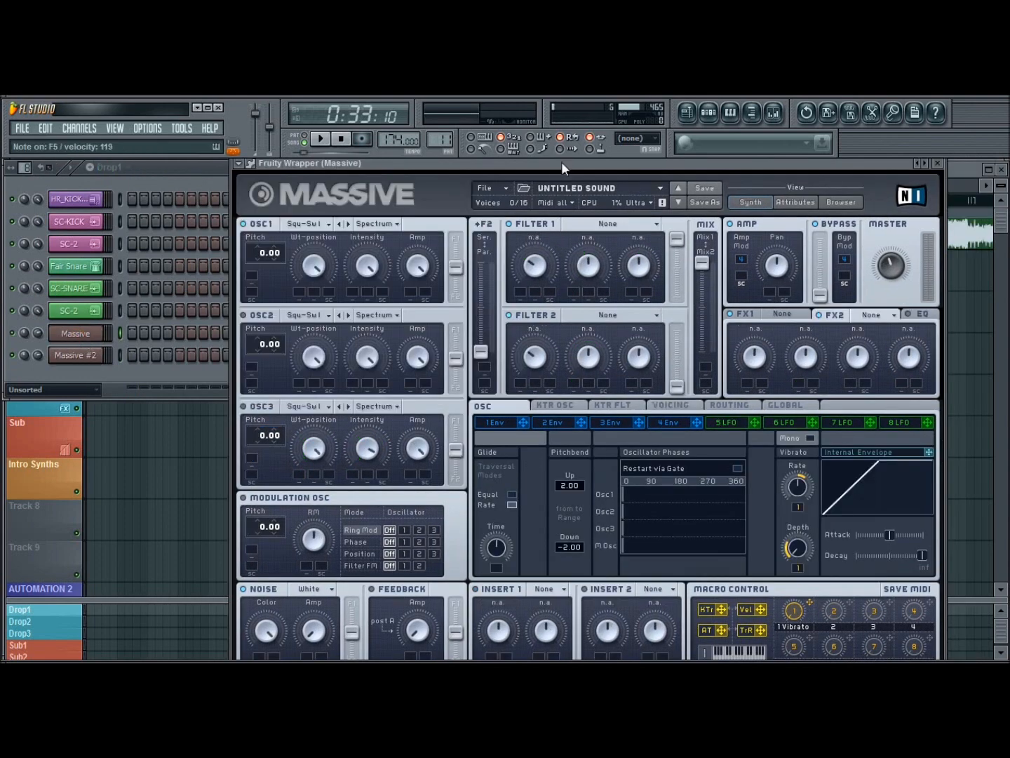
{"action": "left_click", "coordinate": [323, 226]}
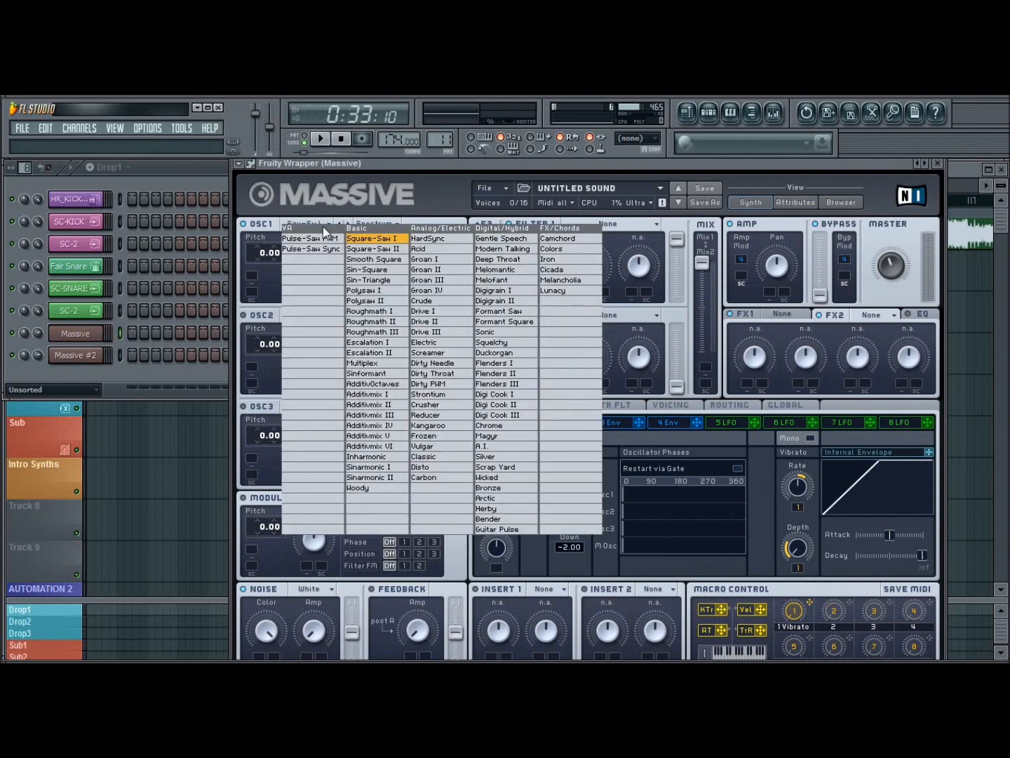
{"action": "left_click", "coordinate": [502, 302]}
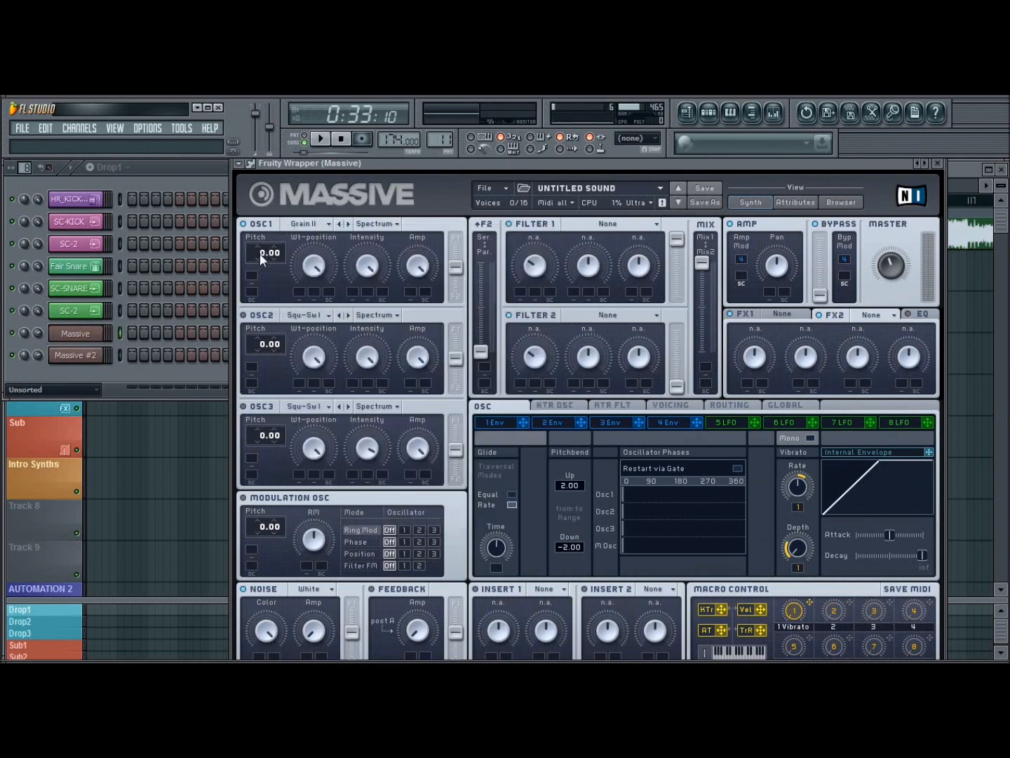
{"action": "left_click_drag", "start_coordinate": [258, 258], "coordinate": [264, 295]}
{"action": "left_click", "coordinate": [392, 224]}
{"action": "left_click", "coordinate": [385, 251]}
Step: Choose the Deep Throat wavetable for OSC2 and Modern Talking for OSC3, setting both pitches to -24.00
{"action": "left_click", "coordinate": [321, 317]}
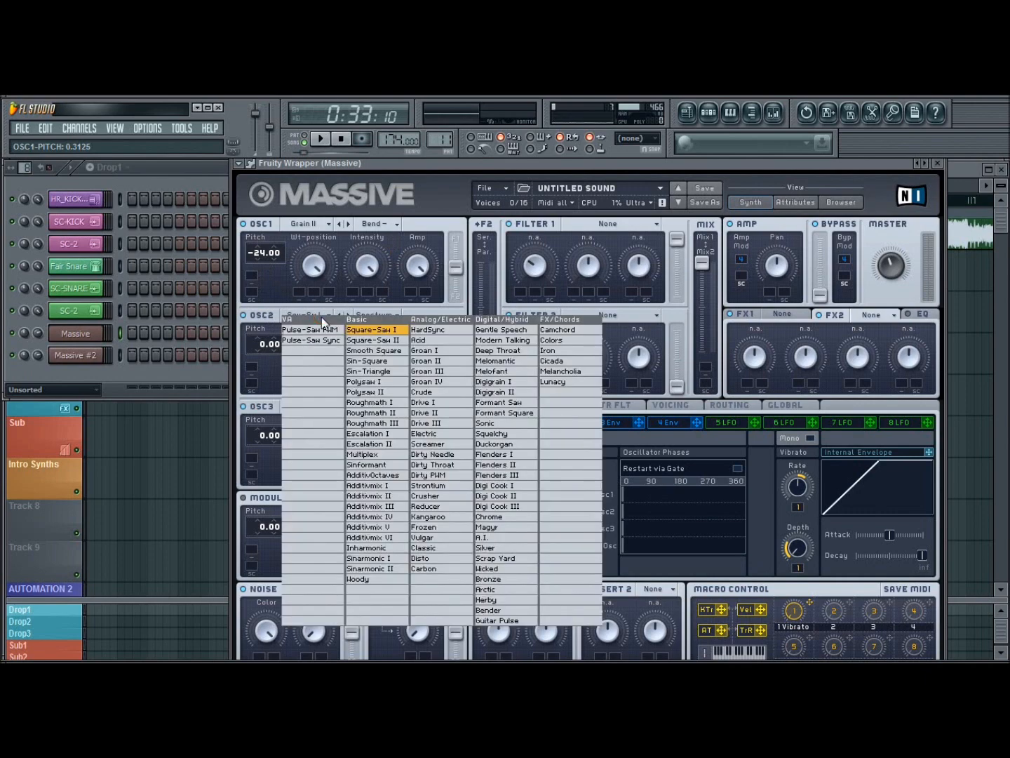
{"action": "left_click", "coordinate": [506, 351]}
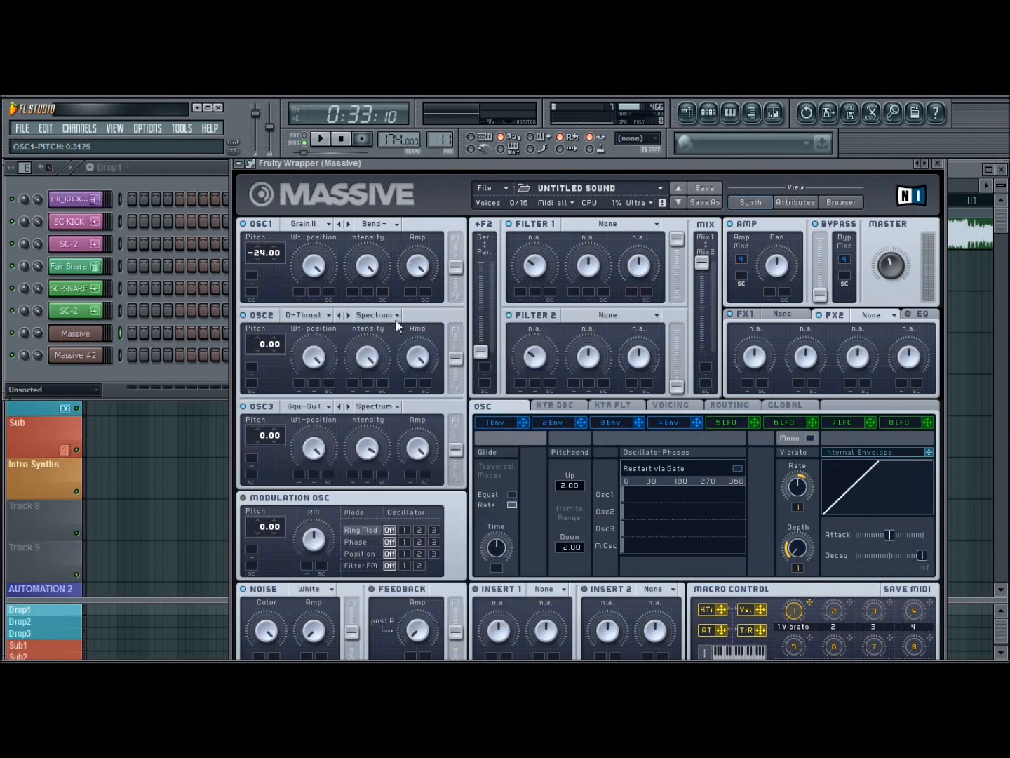
{"action": "left_click", "coordinate": [319, 408]}
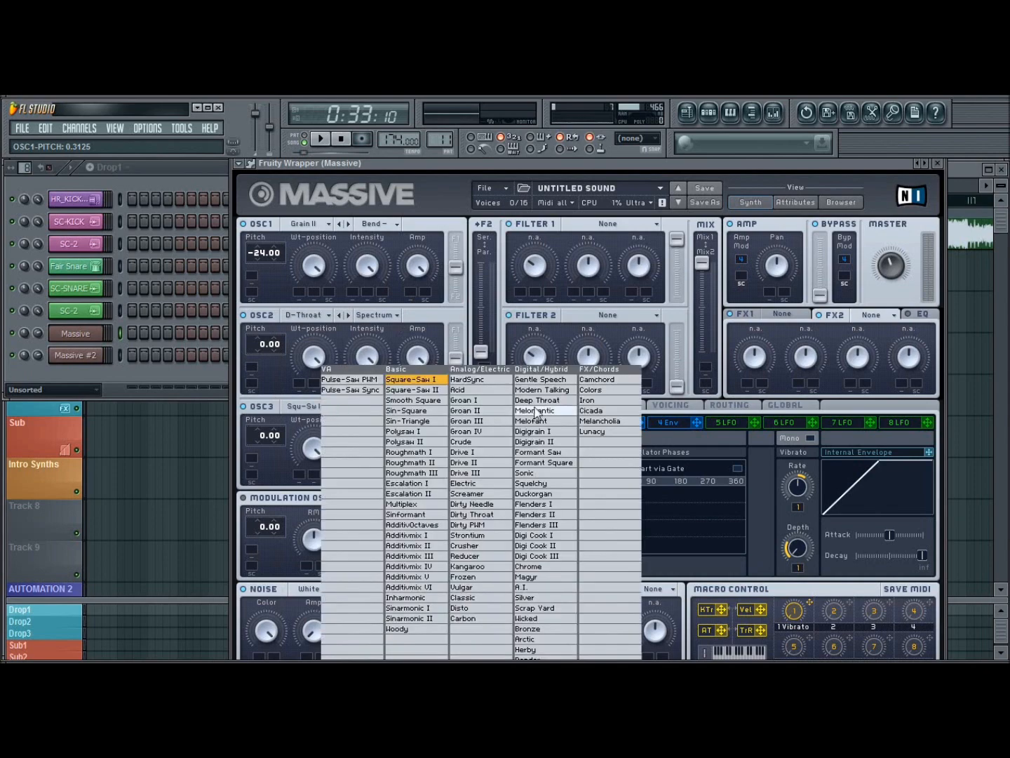
{"action": "left_click", "coordinate": [542, 395]}
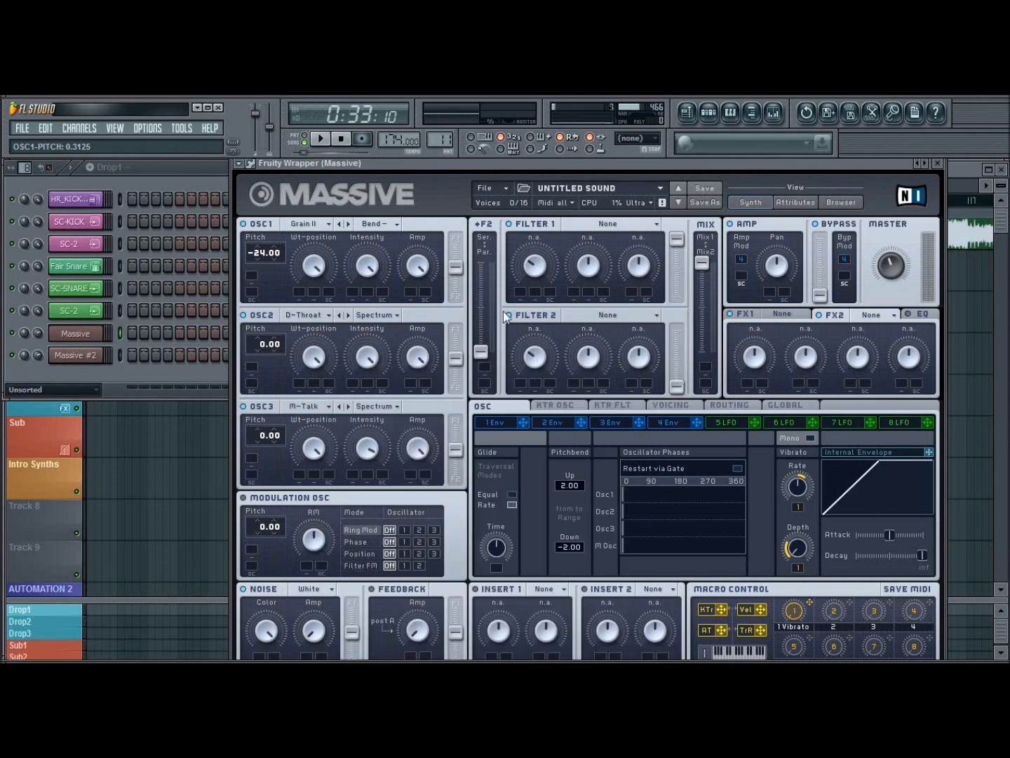
{"action": "mouse_move", "coordinate": [258, 434]}
{"action": "left_mouse_down"}
{"action": "mouse_move", "coordinate": [256, 458]}
{"action": "mouse_move", "coordinate": [250, 447]}
{"action": "mouse_move", "coordinate": [261, 476]}
{"action": "mouse_move", "coordinate": [251, 446]}
{"action": "left_mouse_up"}
{"action": "left_click_drag", "start_coordinate": [267, 344], "coordinate": [269, 377]}
Step: Lower OSC1's intensity, OSC2's amp to about 0.83, and OSC3's wavetable position and amp, with OSC3's intensity at minimum
{"action": "mouse_move", "coordinate": [370, 268]}
{"action": "left_mouse_down"}
{"action": "mouse_move", "coordinate": [367, 259]}
{"action": "mouse_move", "coordinate": [376, 273]}
{"action": "left_mouse_up"}
{"action": "mouse_move", "coordinate": [416, 355]}
{"action": "left_mouse_down"}
{"action": "mouse_move", "coordinate": [421, 383]}
{"action": "mouse_move", "coordinate": [426, 363]}
{"action": "left_mouse_up"}
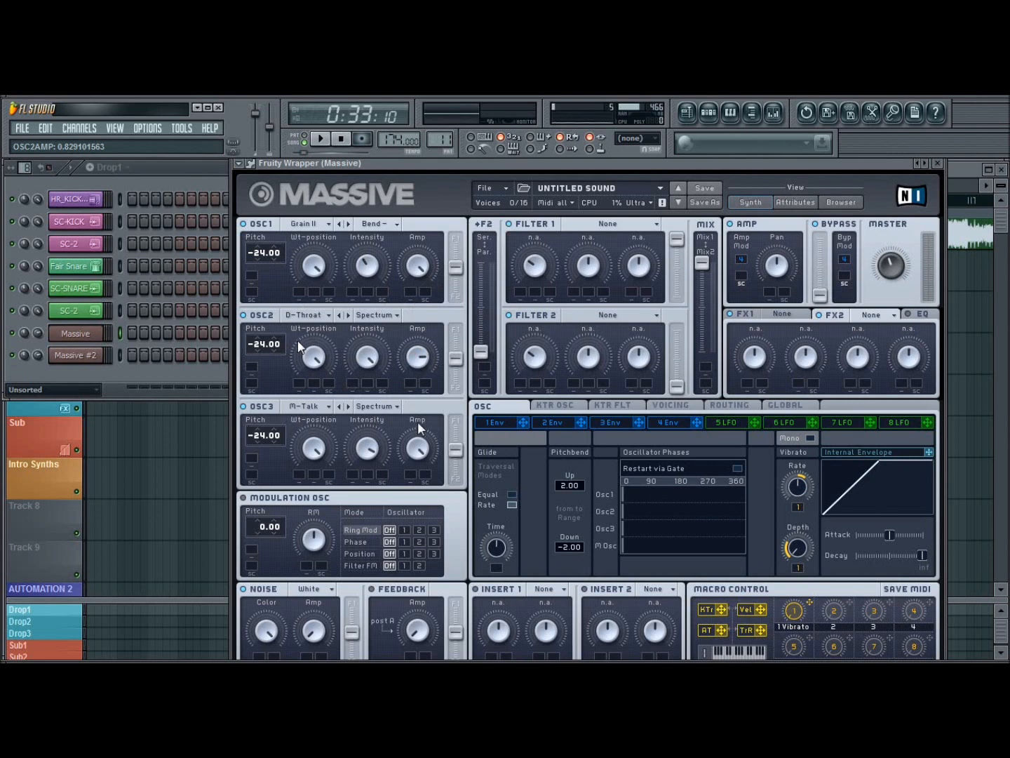
{"action": "left_click_drag", "start_coordinate": [315, 451], "coordinate": [446, 638]}
{"action": "mouse_move", "coordinate": [426, 451]}
{"action": "left_mouse_down"}
{"action": "mouse_move", "coordinate": [436, 540]}
{"action": "mouse_move", "coordinate": [423, 449]}
{"action": "left_mouse_up"}
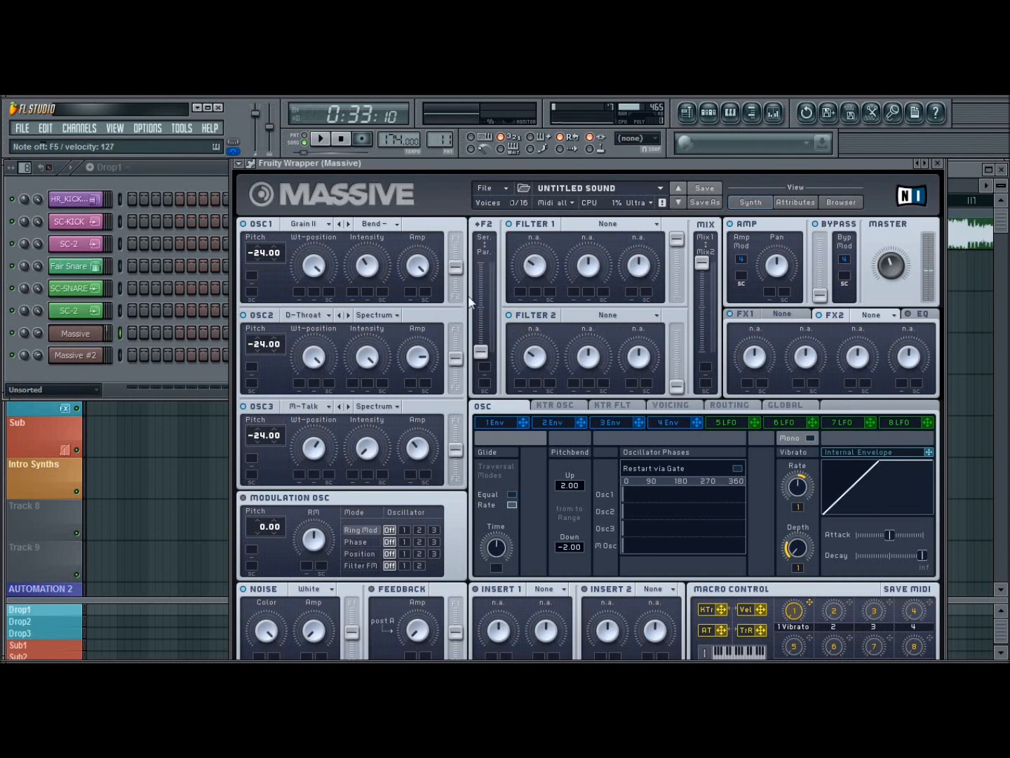
Step: Set Filter 1 to Bandreject with cutoff at about 0.29 and bandwidth and resonance slightly below centre
{"action": "left_click", "coordinate": [582, 222]}
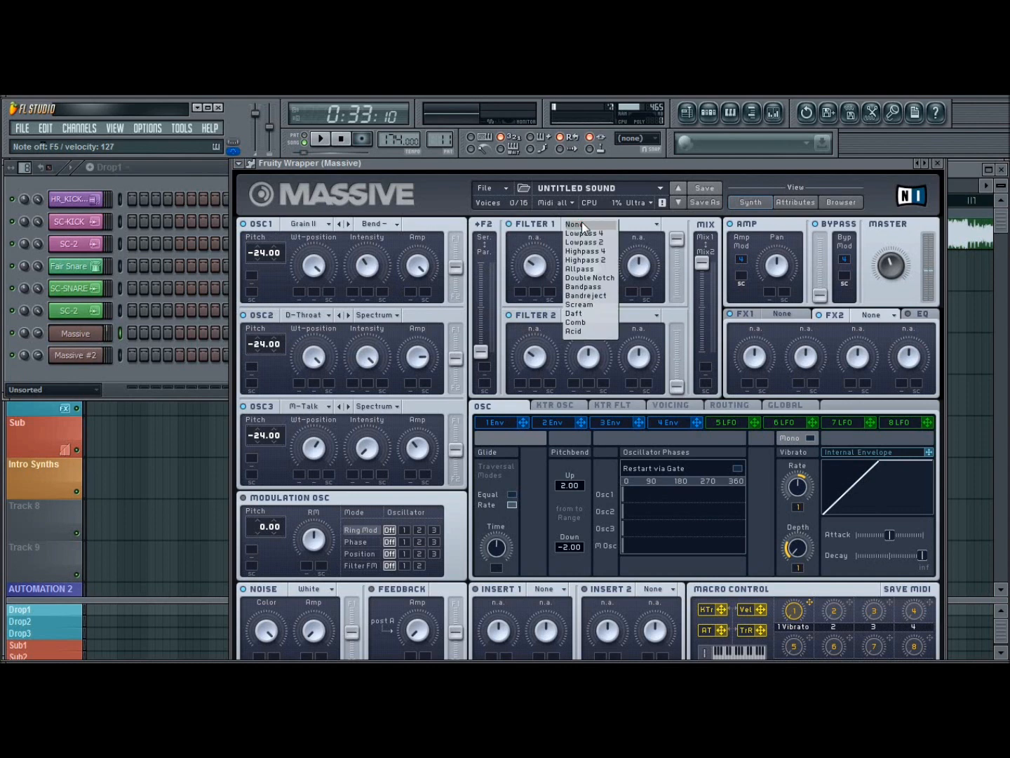
{"action": "left_click", "coordinate": [586, 296]}
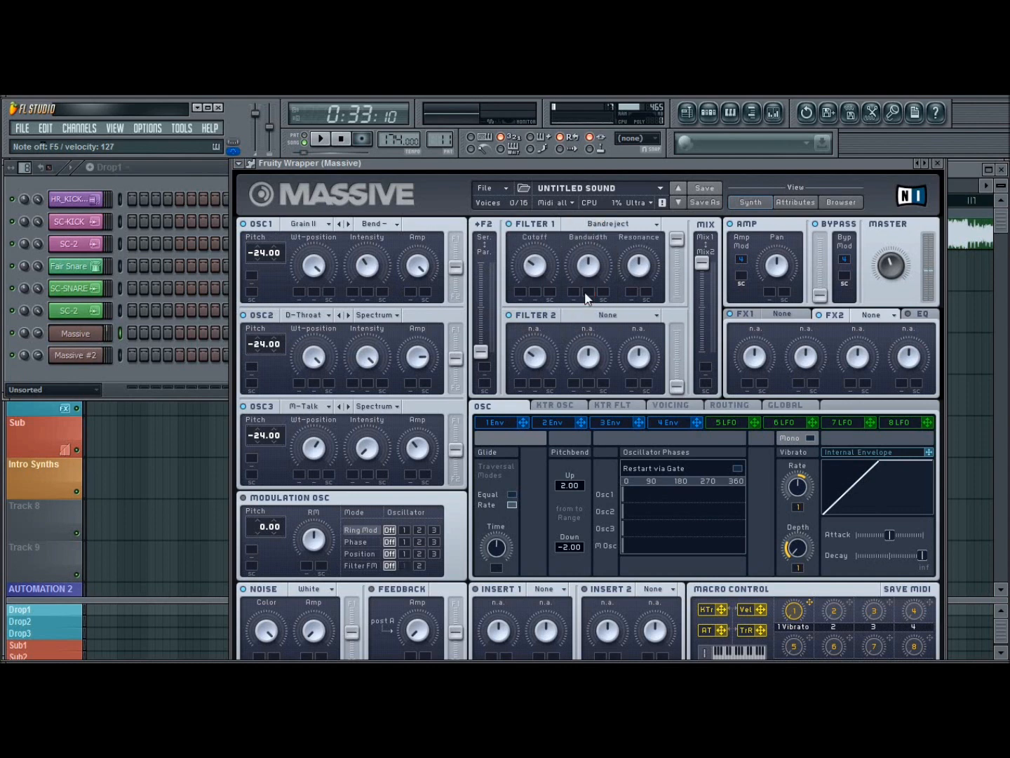
{"action": "left_click", "coordinate": [536, 274]}
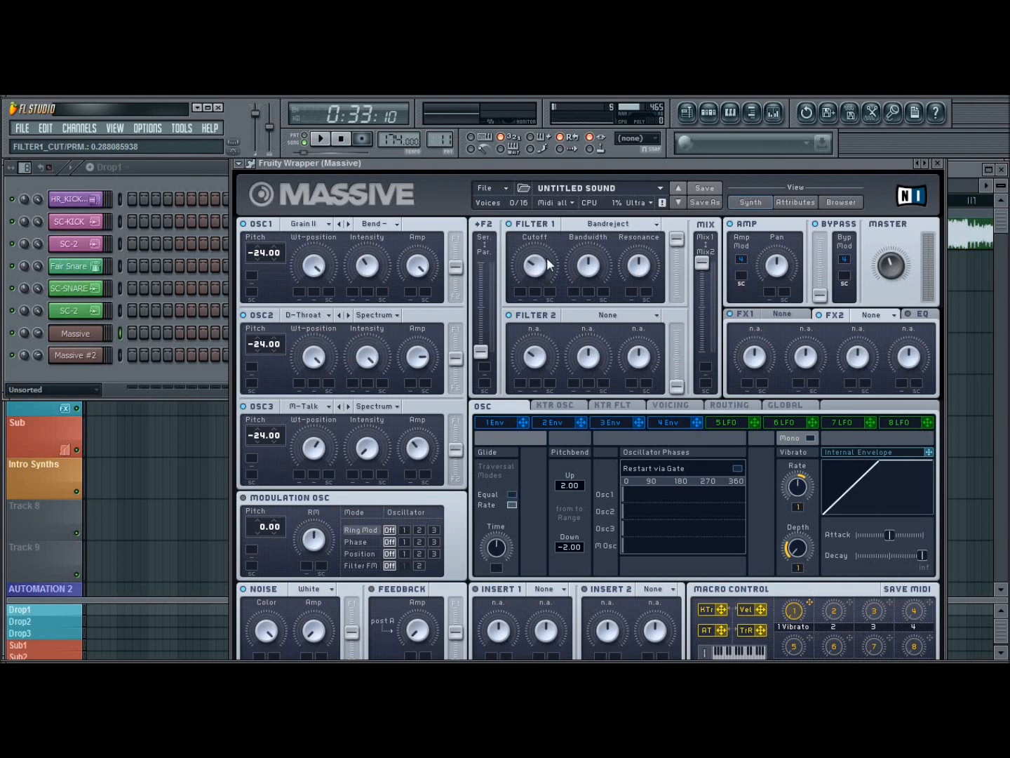
{"action": "left_click_drag", "start_coordinate": [574, 270], "coordinate": [587, 277]}
{"action": "left_click_drag", "start_coordinate": [640, 271], "coordinate": [638, 276]}
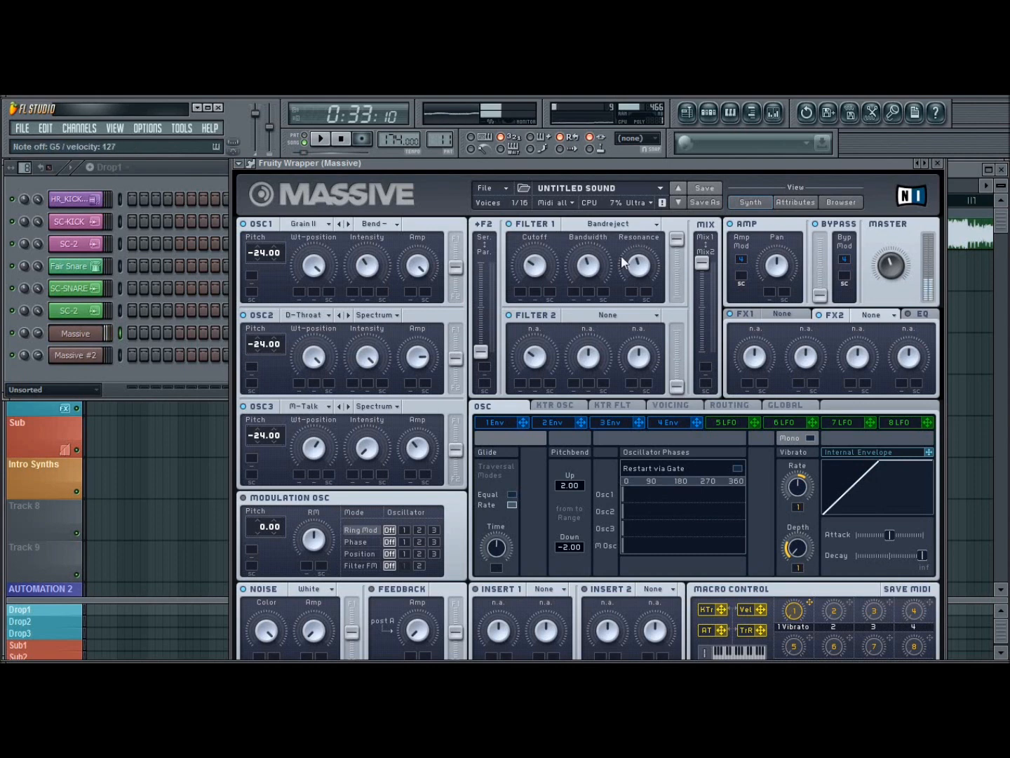
Step: Change modulator 5 from an LFO to a Performer
{"action": "left_click", "coordinate": [730, 423]}
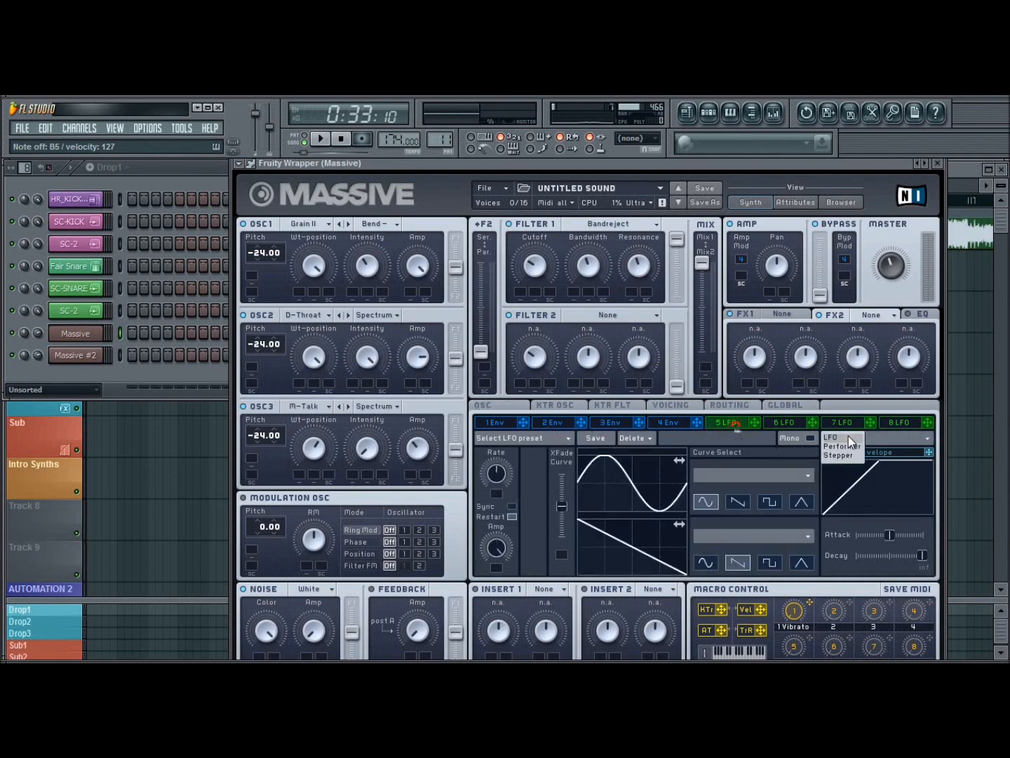
{"action": "left_click", "coordinate": [845, 448]}
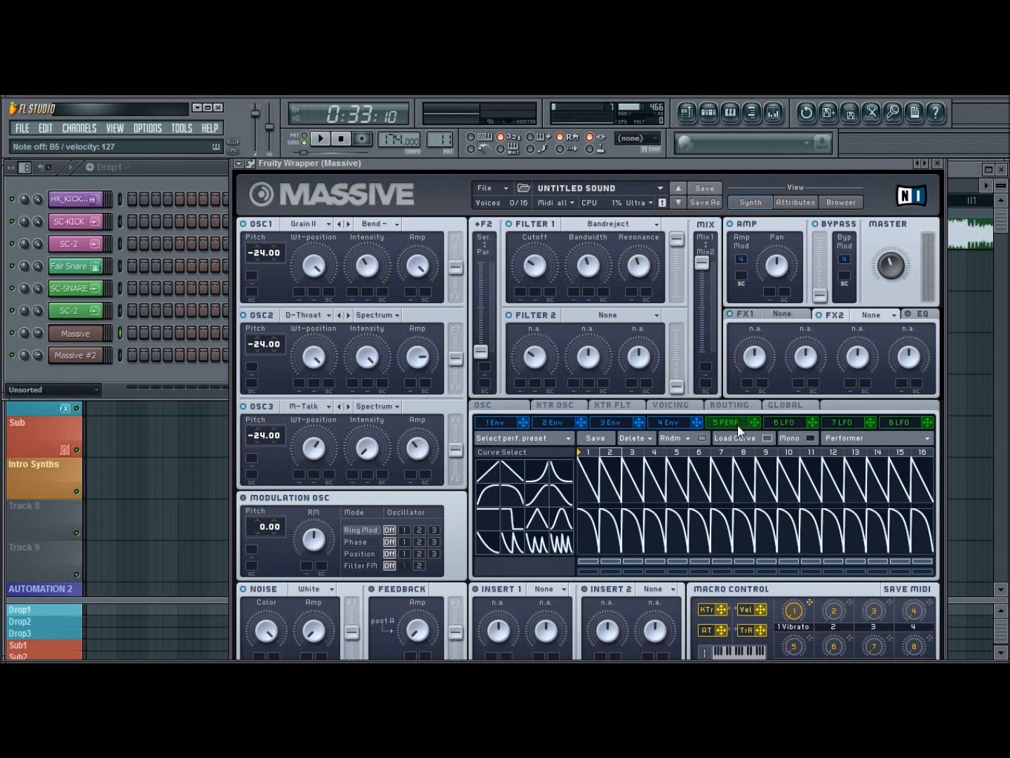
{"action": "left_click", "coordinate": [835, 439]}
{"action": "left_click", "coordinate": [849, 445]}
Step: Shape steps 1 and 2 of the Performer's upper curve into one rounded hump and flatten steps 3 to 16 to zero
{"action": "left_click", "coordinate": [539, 501]}
{"action": "left_click", "coordinate": [594, 477]}
{"action": "left_click", "coordinate": [513, 496]}
{"action": "left_click", "coordinate": [612, 479]}
{"action": "left_click", "coordinate": [513, 495]}
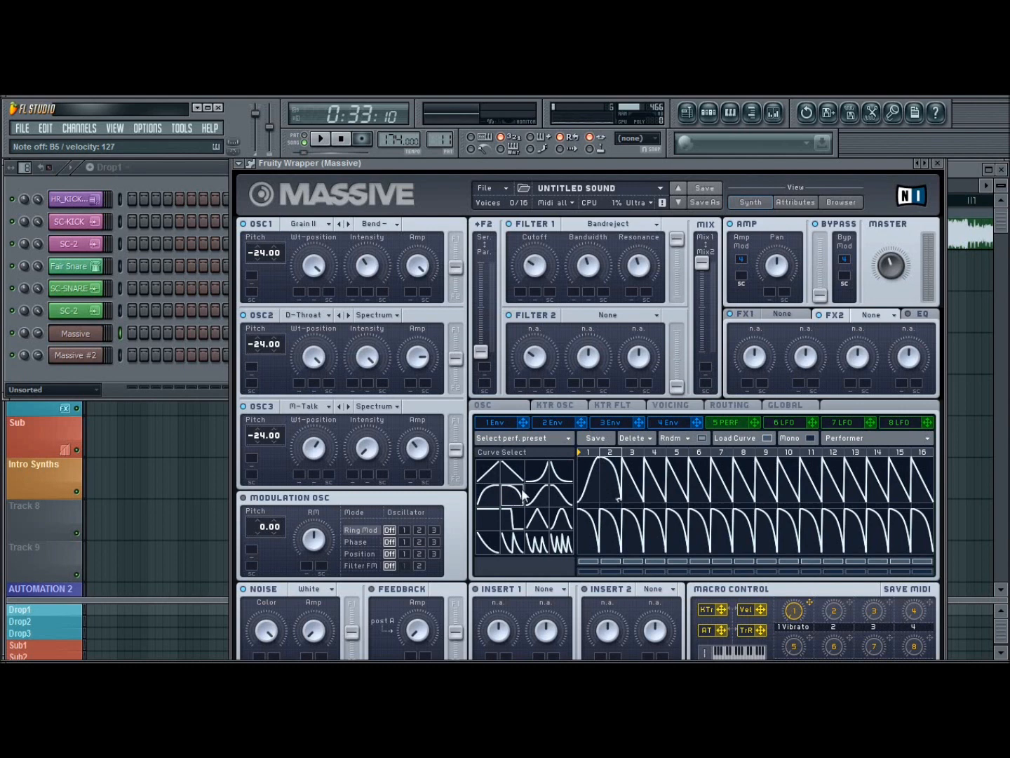
{"action": "left_click_drag", "start_coordinate": [632, 492], "coordinate": [940, 527]}
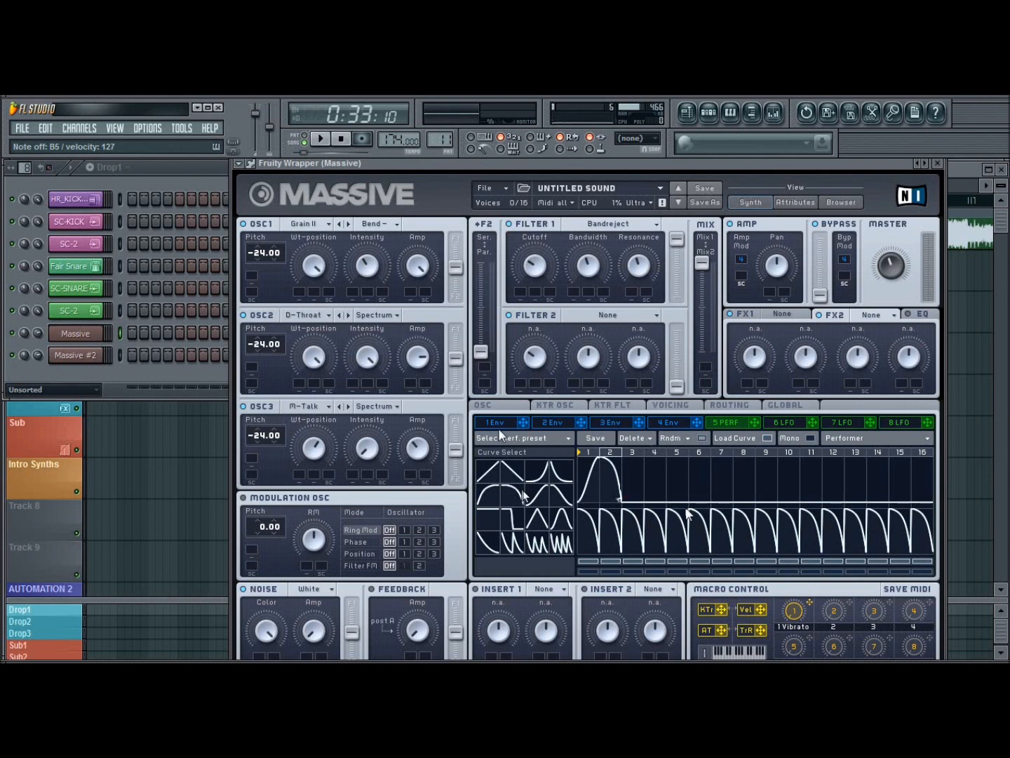
Step: Assign Performer 5 to the wavetable positions of OSC1, OSC2 and OSC3, with full modulation range on OSC1 and OSC2
{"action": "left_click_drag", "start_coordinate": [754, 423], "coordinate": [299, 295]}
{"action": "left_click_drag", "start_coordinate": [297, 289], "coordinate": [334, 436]}
{"action": "left_click_drag", "start_coordinate": [756, 421], "coordinate": [300, 384]}
{"action": "left_click_drag", "start_coordinate": [301, 389], "coordinate": [347, 530]}
{"action": "left_click_drag", "start_coordinate": [755, 424], "coordinate": [300, 489]}
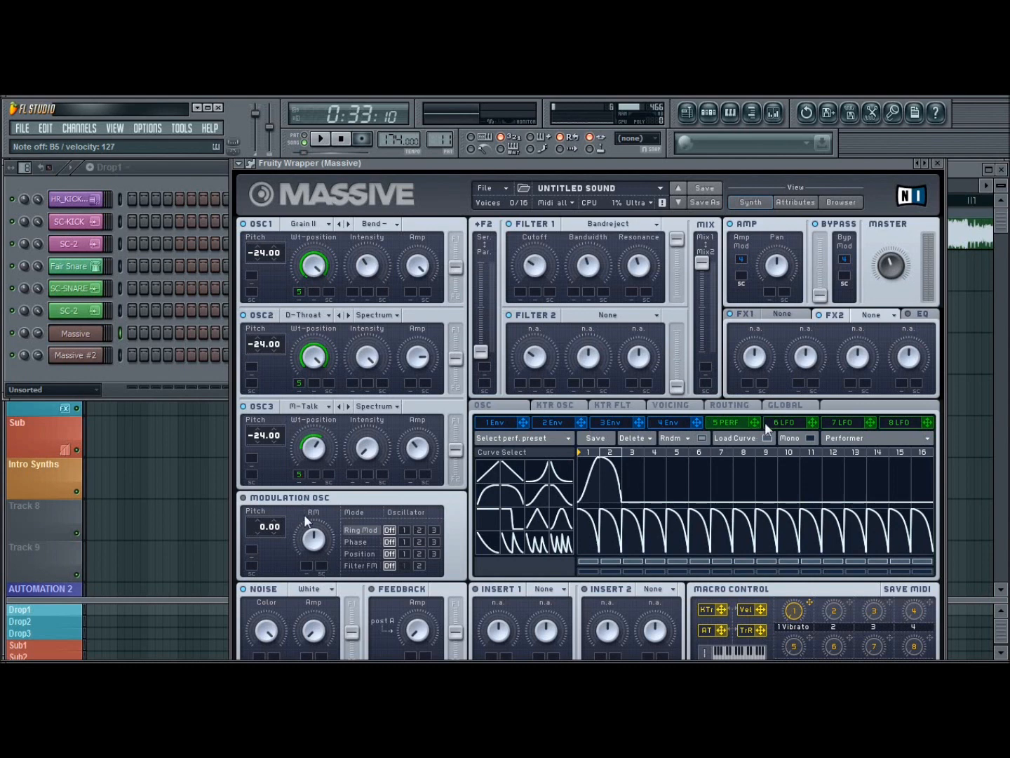
Step: Assign Performer 5 to OSC3's intensity and to Filter 1's cutoff, bandwidth and resonance, with modulation ranges on each
{"action": "mouse_move", "coordinate": [754, 423]}
{"action": "left_mouse_down"}
{"action": "mouse_move", "coordinate": [571, 435]}
{"action": "mouse_move", "coordinate": [355, 481]}
{"action": "left_mouse_up"}
{"action": "left_click_drag", "start_coordinate": [754, 421], "coordinate": [526, 286]}
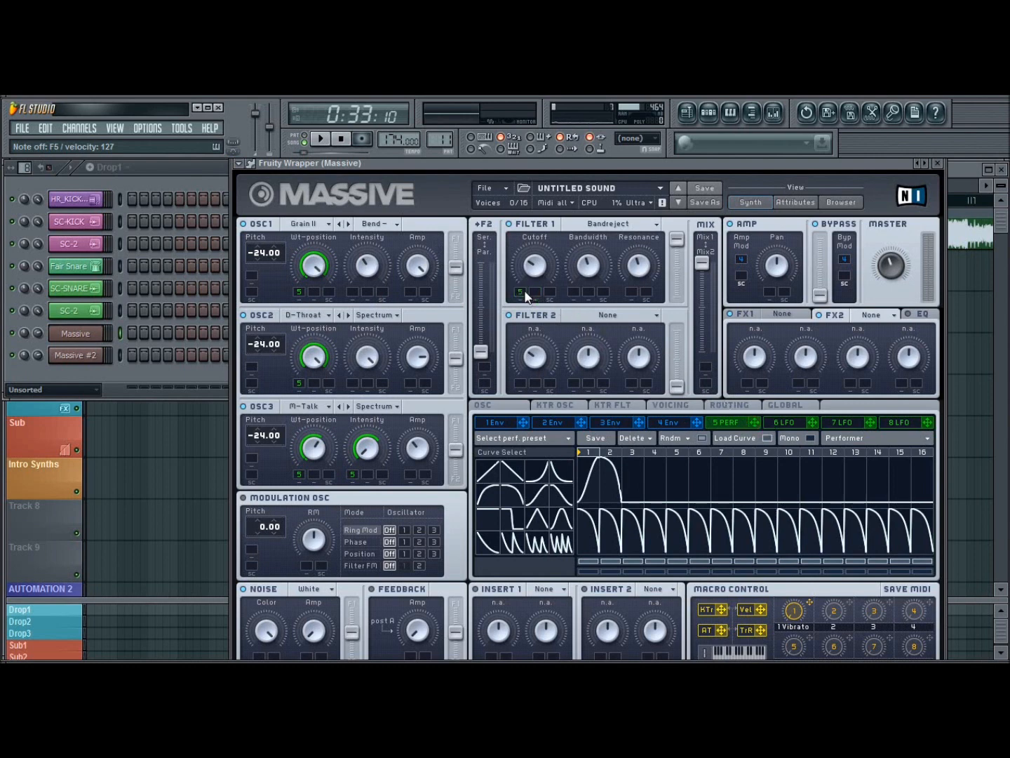
{"action": "left_click_drag", "start_coordinate": [755, 421], "coordinate": [602, 281]}
{"action": "left_click_drag", "start_coordinate": [755, 422], "coordinate": [632, 294]}
{"action": "left_click_drag", "start_coordinate": [572, 299], "coordinate": [574, 313]}
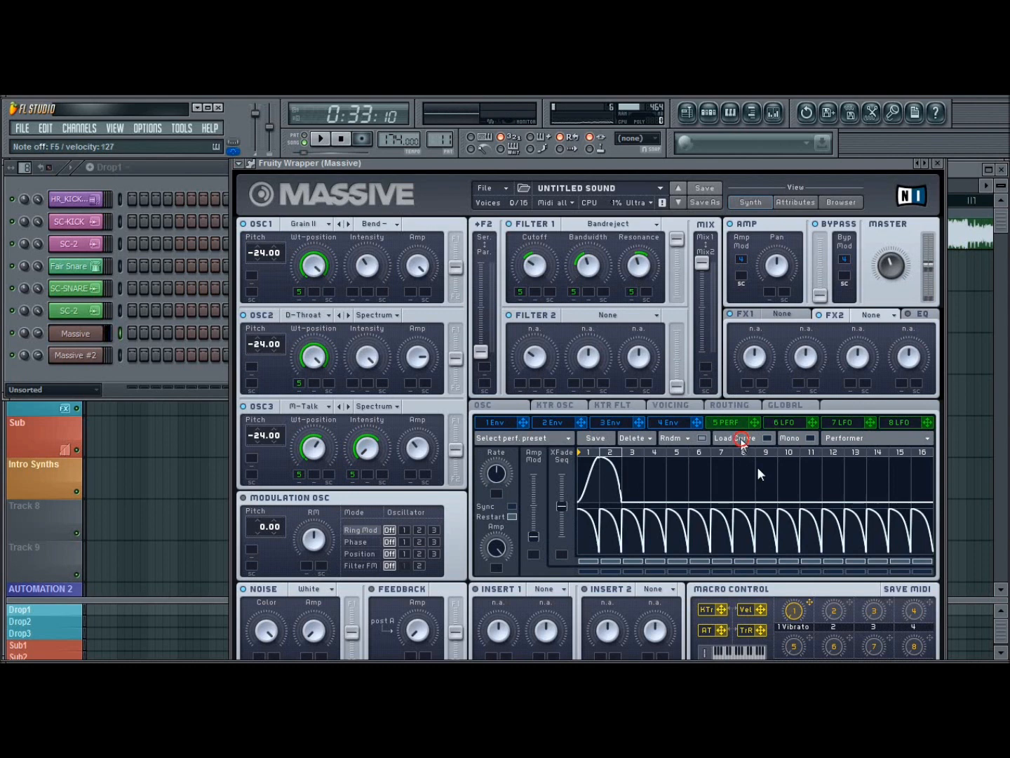
Step: Sync Performer 5 at a 1/2 ratio and raise its XFade Seq and Amp Mod sliders to maximum
{"action": "left_click", "coordinate": [512, 506]}
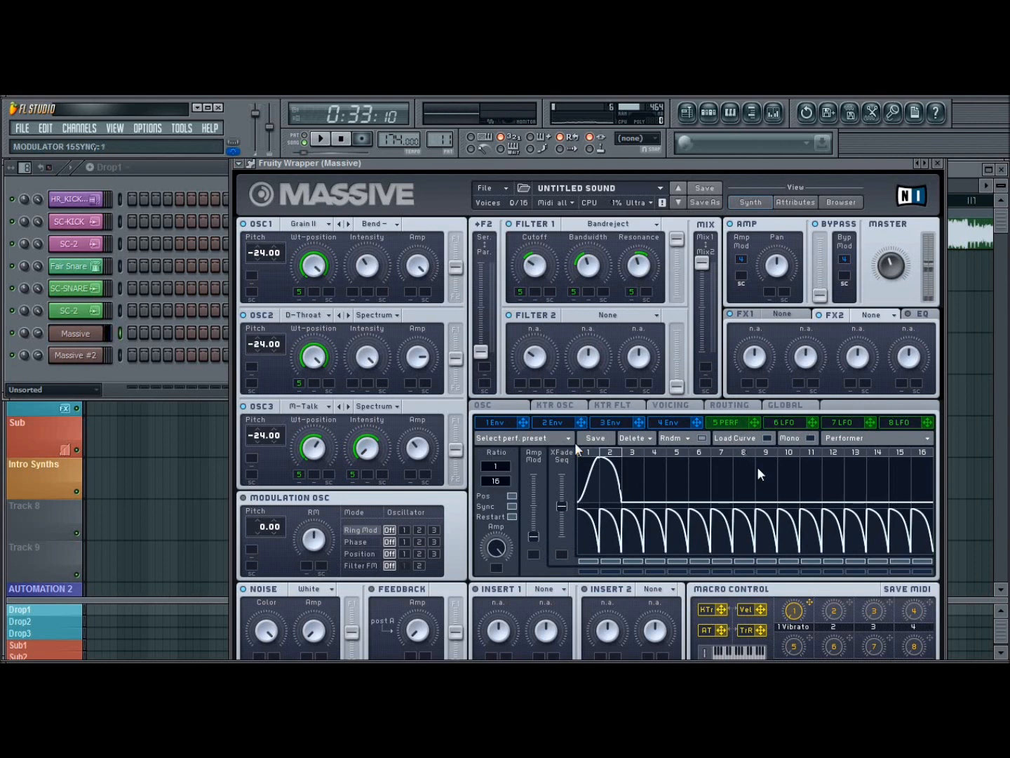
{"action": "mouse_move", "coordinate": [501, 489]}
{"action": "left_mouse_down"}
{"action": "mouse_move", "coordinate": [511, 509]}
{"action": "mouse_move", "coordinate": [513, 499]}
{"action": "left_mouse_up"}
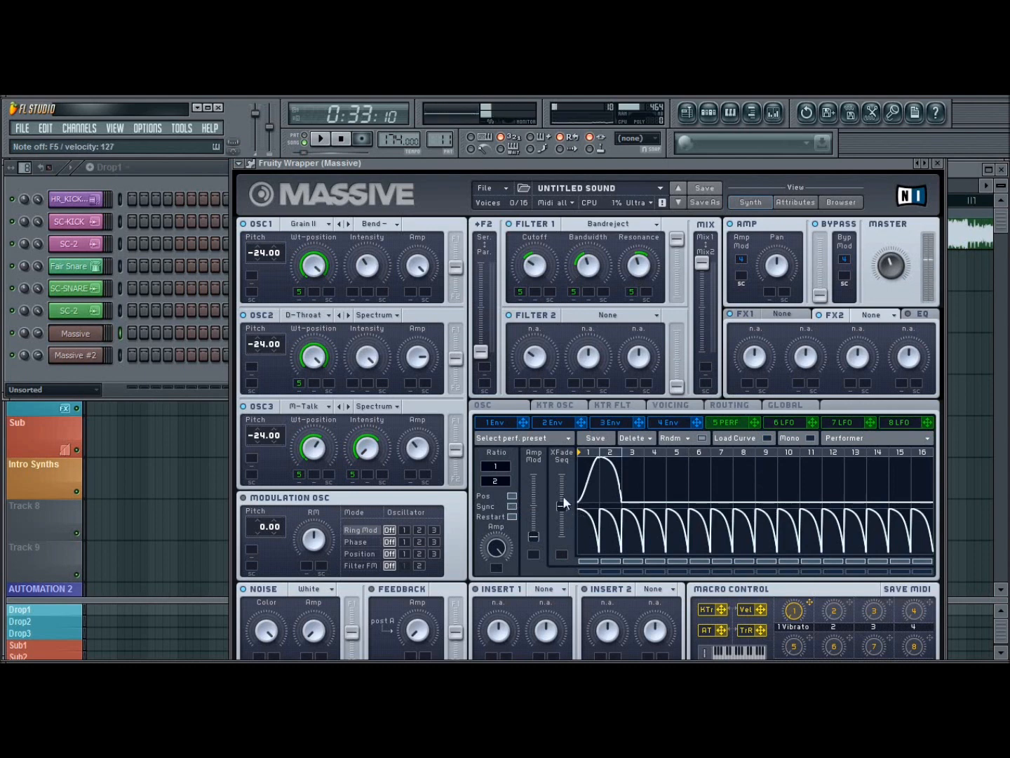
{"action": "left_click_drag", "start_coordinate": [563, 508], "coordinate": [568, 440]}
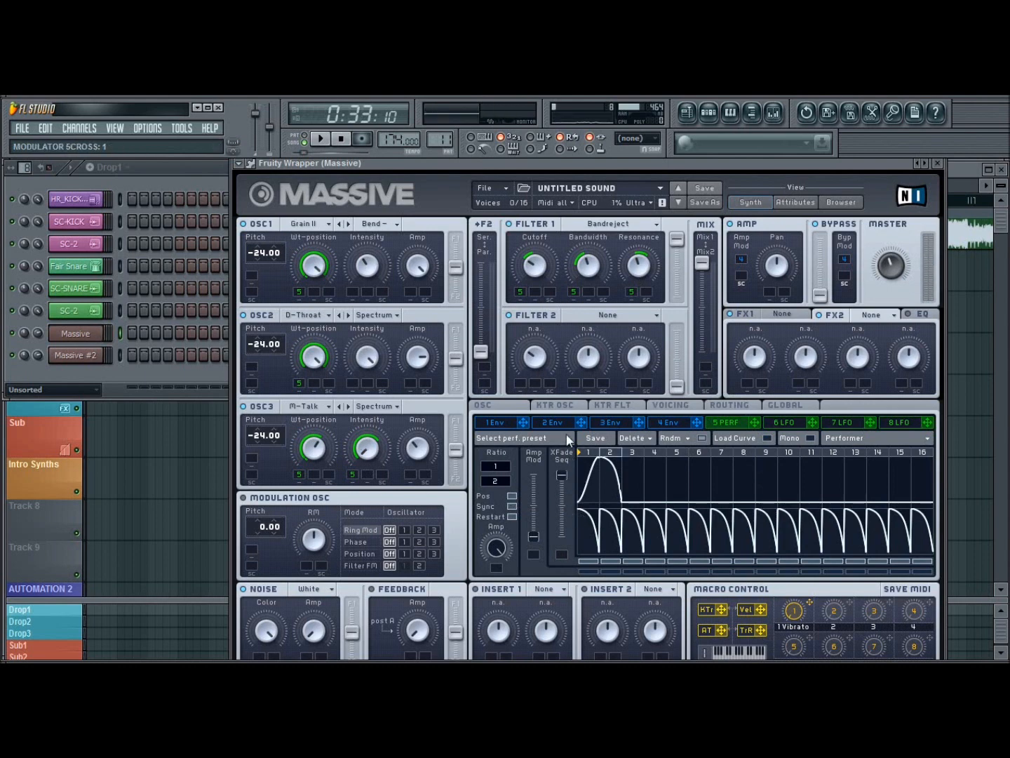
{"action": "left_click_drag", "start_coordinate": [534, 536], "coordinate": [534, 475]}
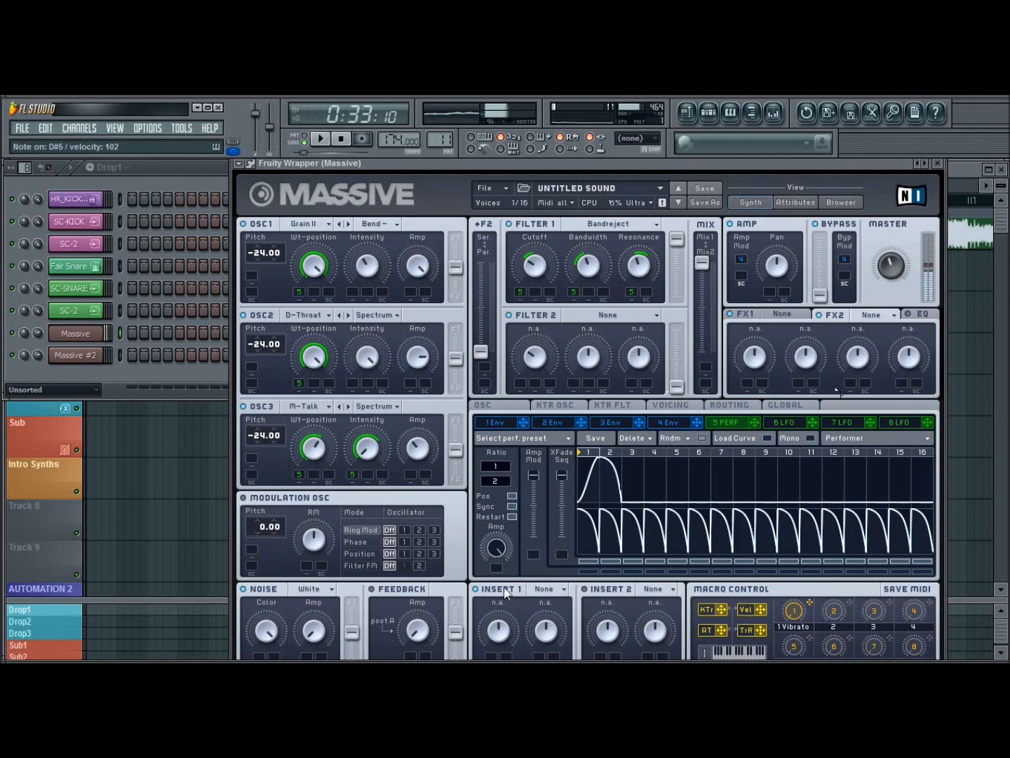
Step: Set the voicing to 2 unisono voices and enable the Pitch Cutoff and Pan Position unisono spreads
{"action": "left_click", "coordinate": [663, 410]}
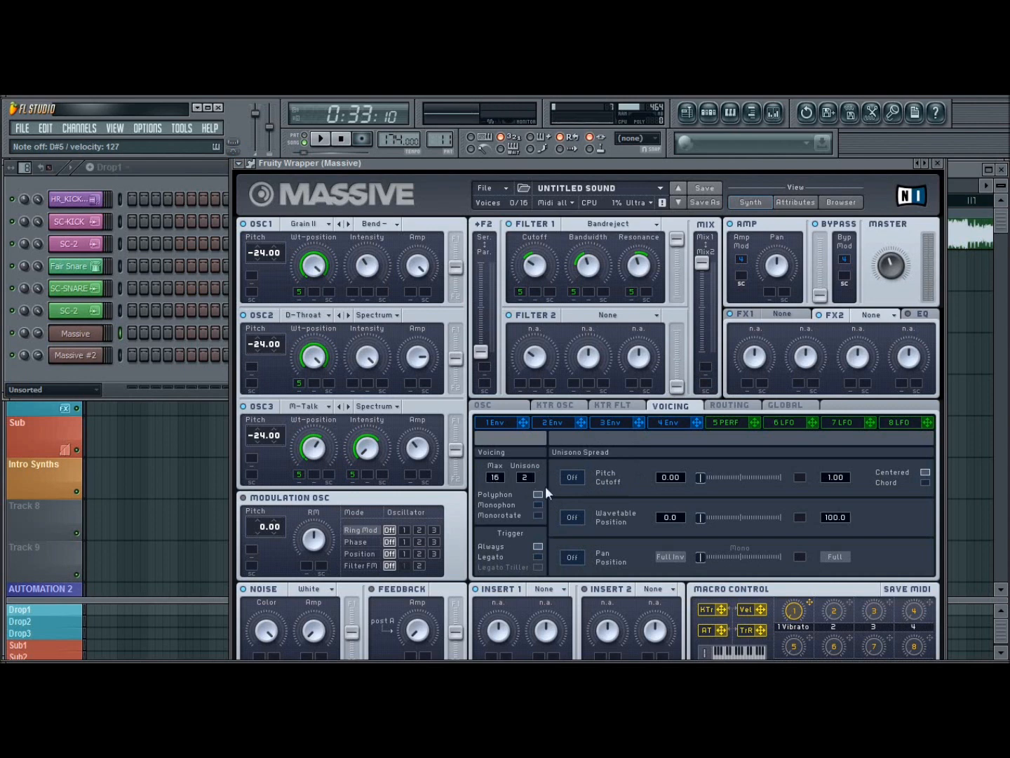
{"action": "left_click", "coordinate": [577, 480]}
{"action": "left_click", "coordinate": [573, 558]}
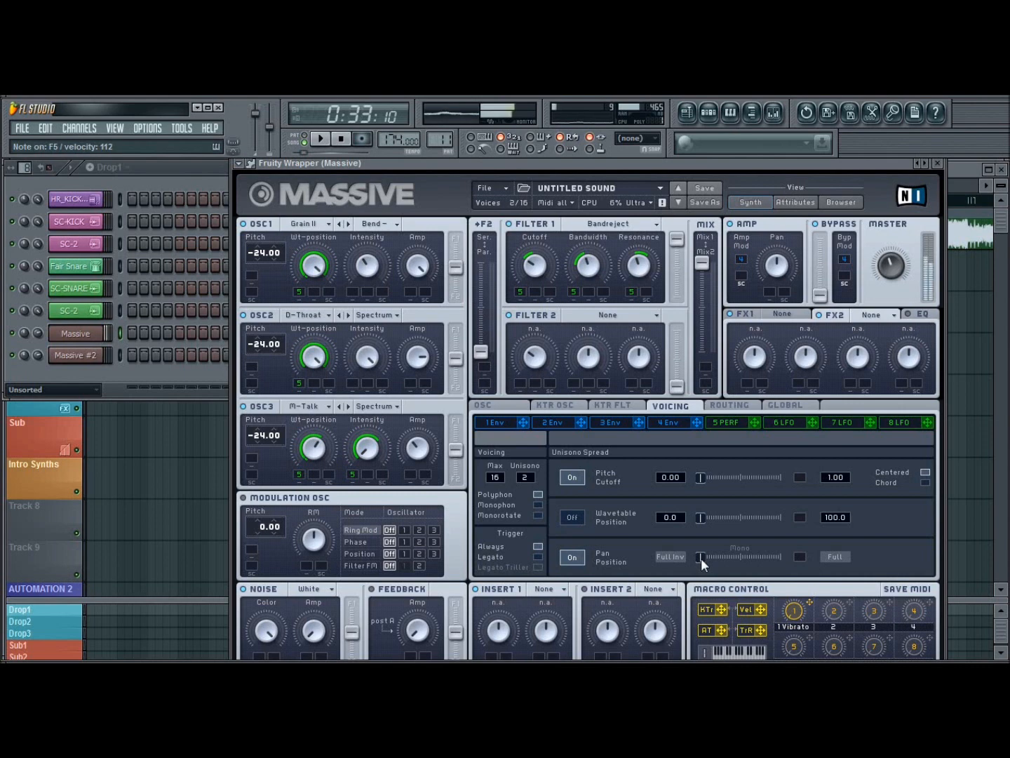
{"action": "left_click", "coordinate": [574, 559]}
{"action": "left_click", "coordinate": [575, 559]}
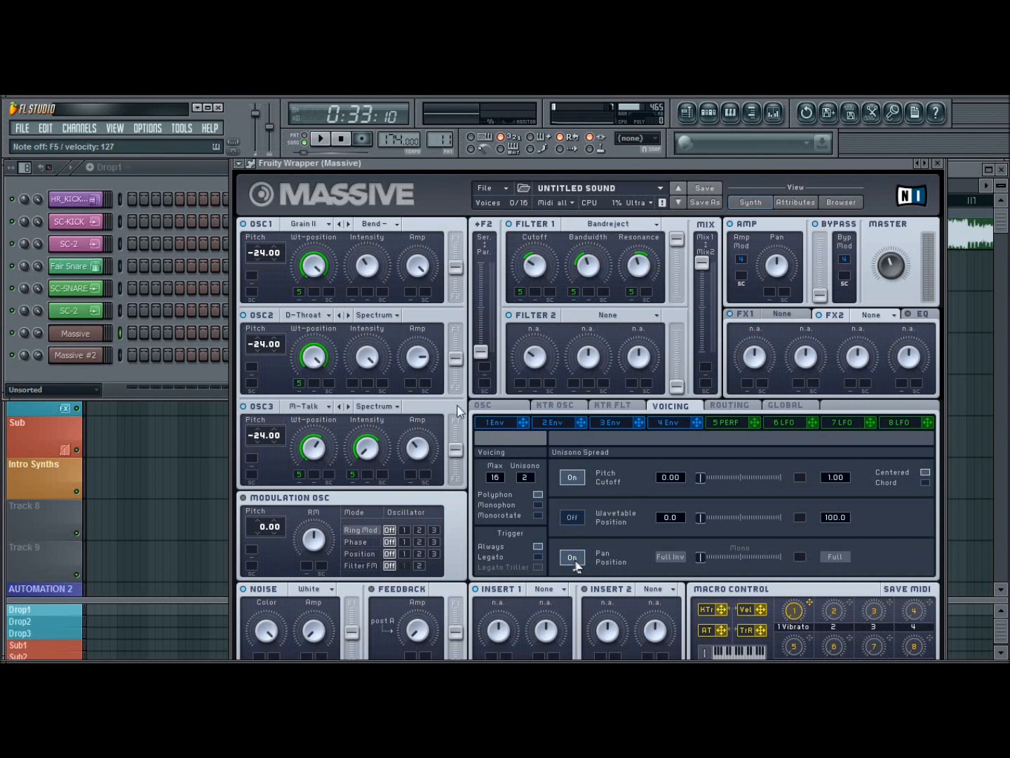
Step: Load Parabolic Shaper in Insert 1 with Drive at about 0.67 and Dry/Wet at 1
{"action": "left_click", "coordinate": [540, 593]}
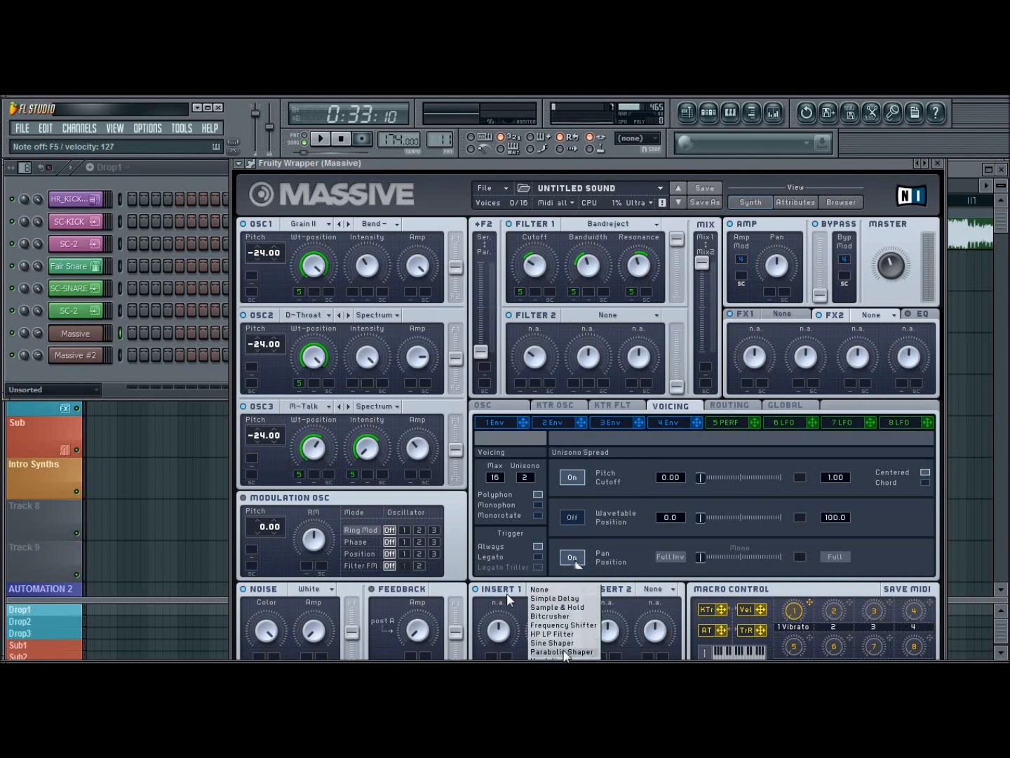
{"action": "left_click", "coordinate": [565, 652]}
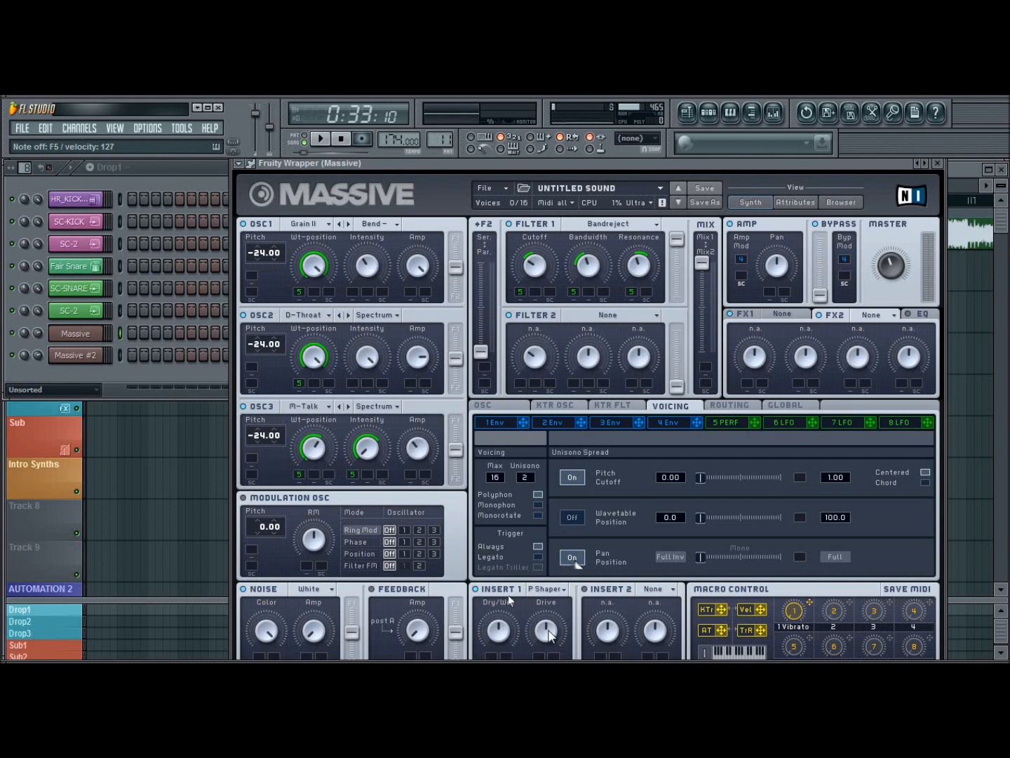
{"action": "left_click_drag", "start_coordinate": [554, 634], "coordinate": [549, 617]}
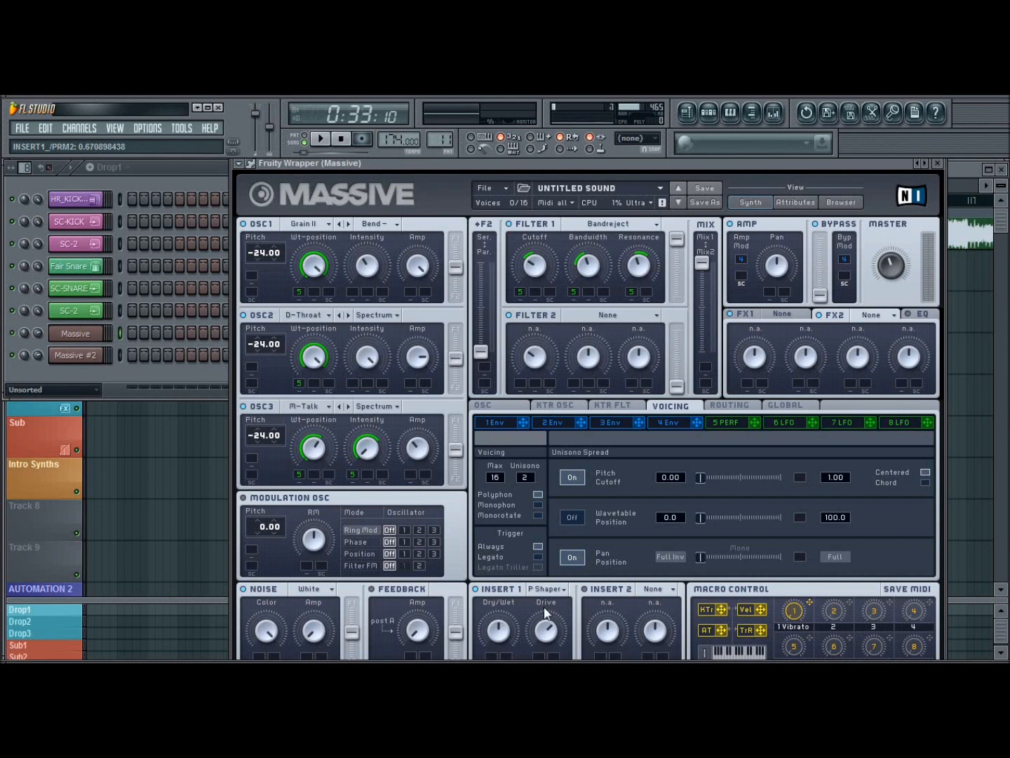
{"action": "left_click_drag", "start_coordinate": [545, 608], "coordinate": [546, 610]}
{"action": "left_click", "coordinate": [498, 631]}
Step: Load the Clip effect in Insert 2 with Drive at about 0.59 and Dry/Wet slightly above centre
{"action": "left_click", "coordinate": [671, 590]}
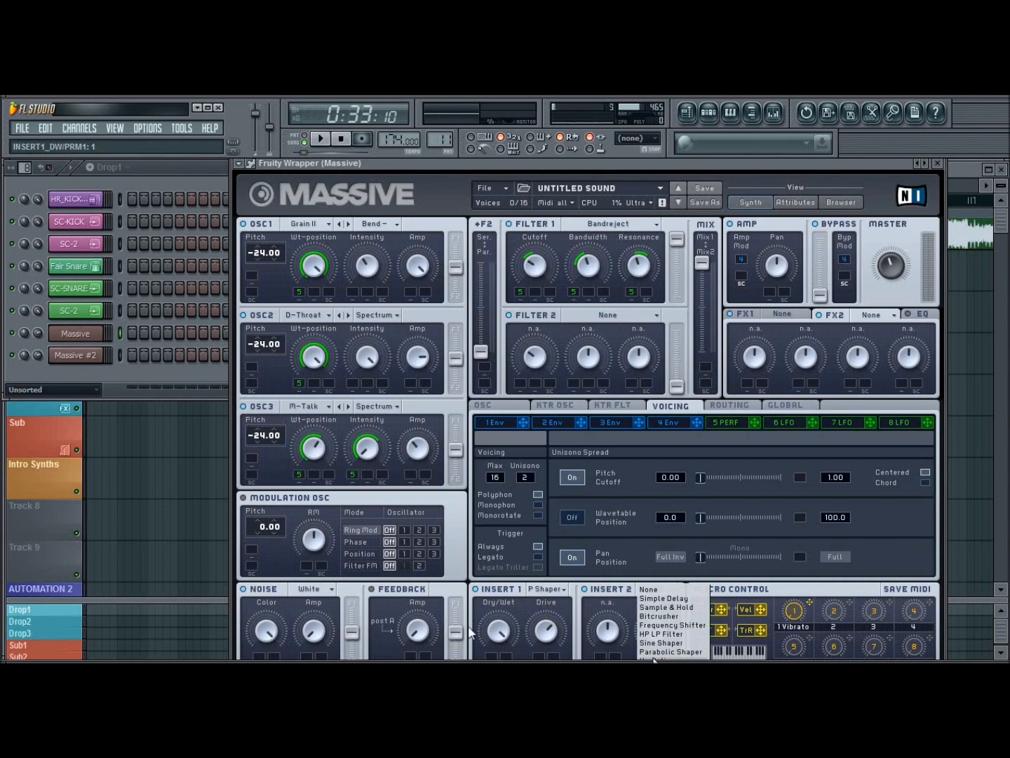
{"action": "left_click", "coordinate": [654, 660]}
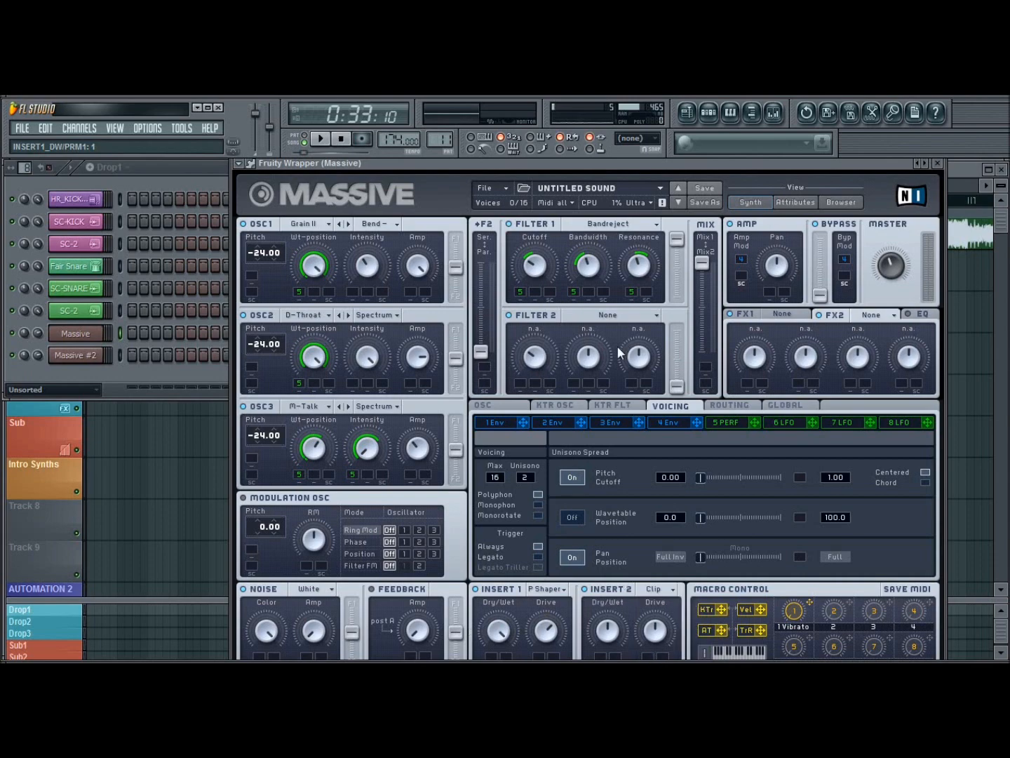
{"action": "left_click_drag", "start_coordinate": [632, 167], "coordinate": [636, 137]}
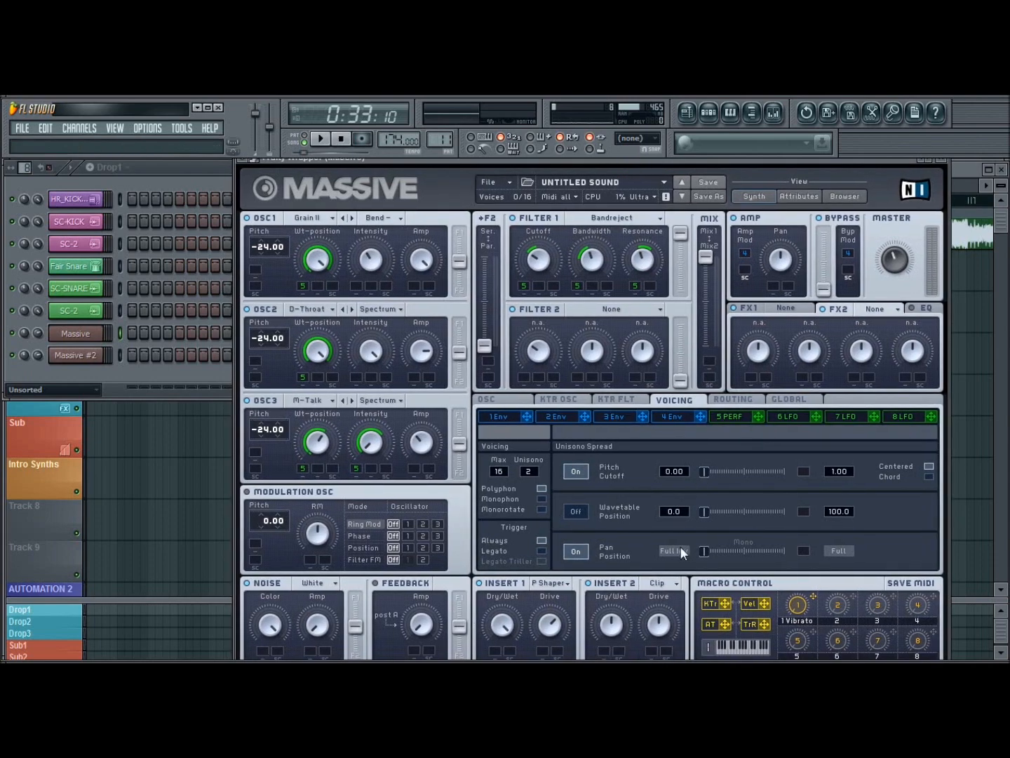
{"action": "left_click", "coordinate": [666, 584]}
{"action": "left_click", "coordinate": [665, 655]}
{"action": "left_click_drag", "start_coordinate": [615, 626], "coordinate": [674, 623]}
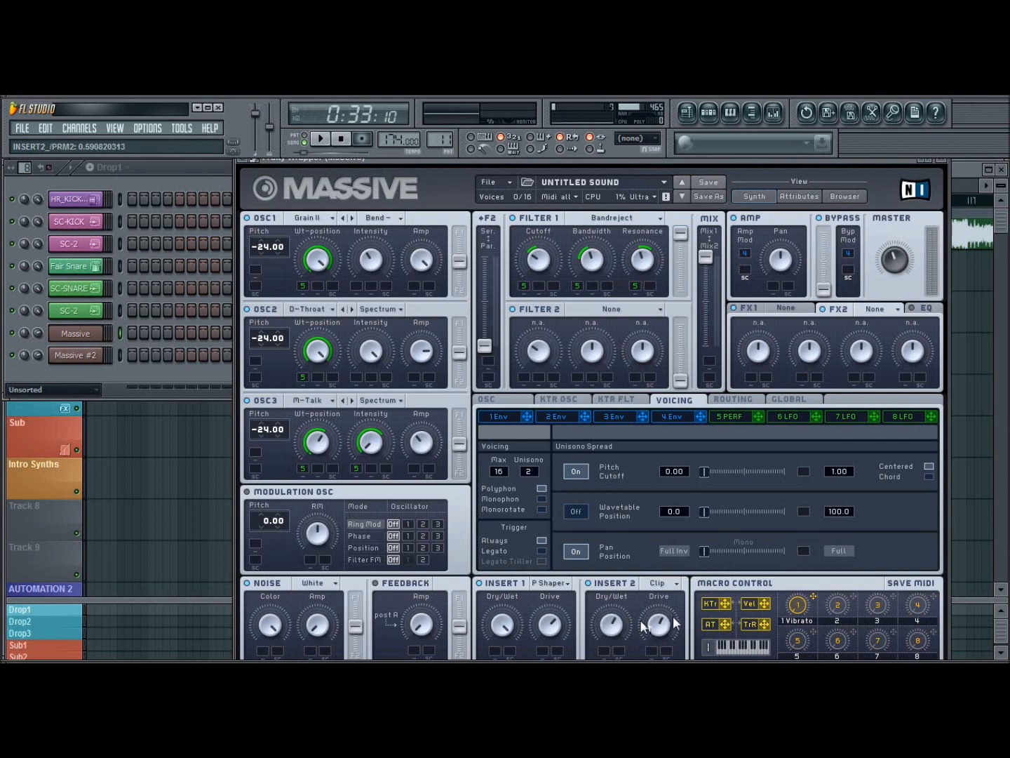
{"action": "left_click_drag", "start_coordinate": [899, 260], "coordinate": [903, 265]}
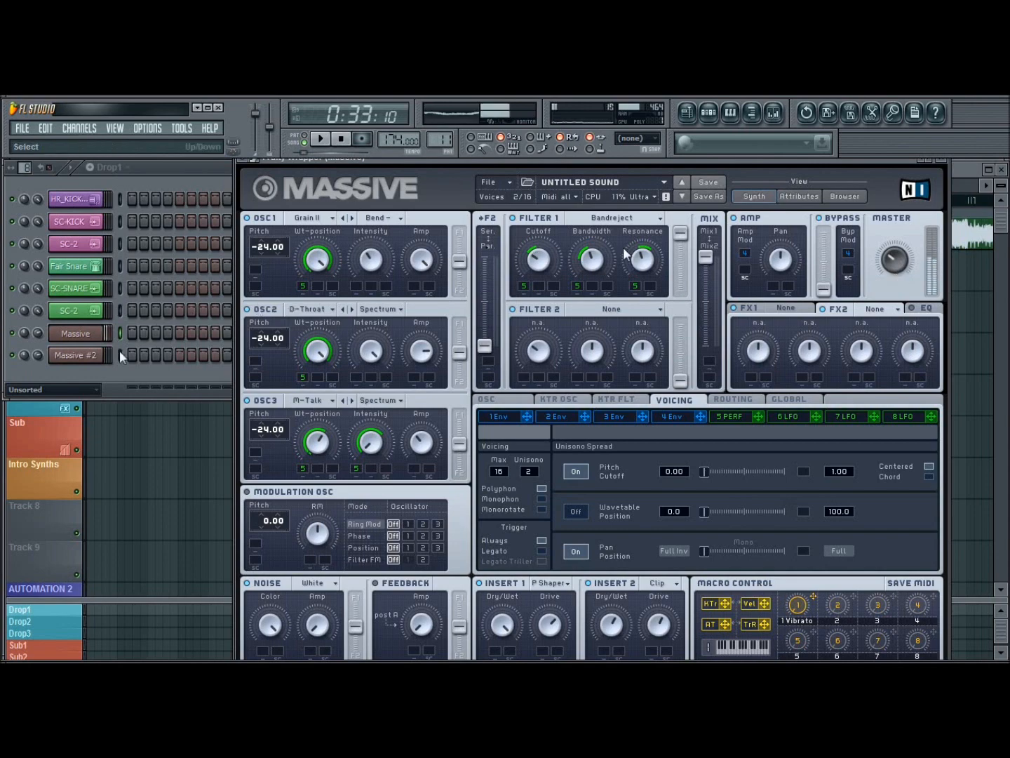
{"action": "left_click", "coordinate": [82, 355]}
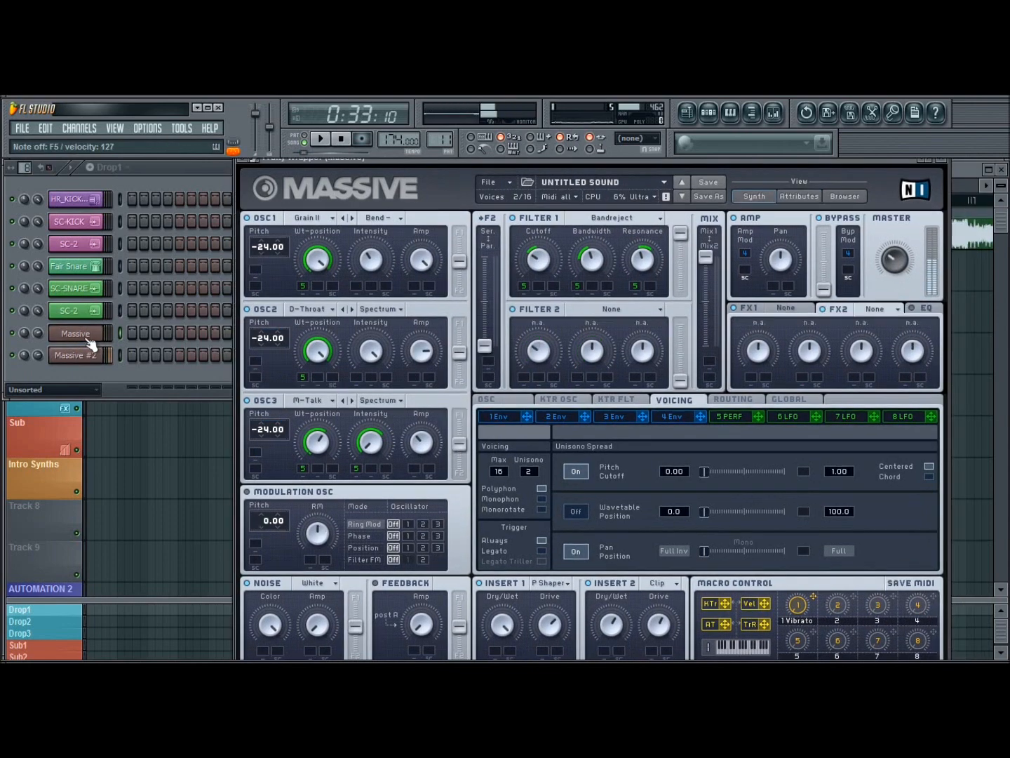
{"action": "left_click", "coordinate": [83, 334]}
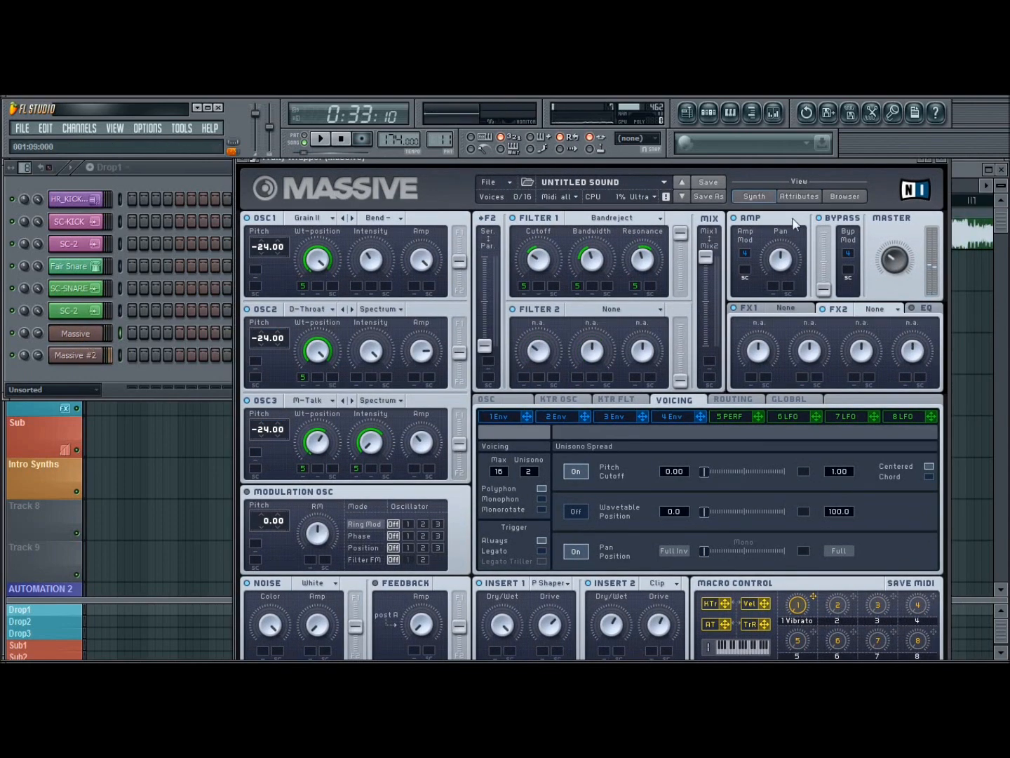
Step: Set FX1 to Brauner Tube with Drive and Dry/Wet slightly above centre
{"action": "left_click", "coordinate": [789, 308]}
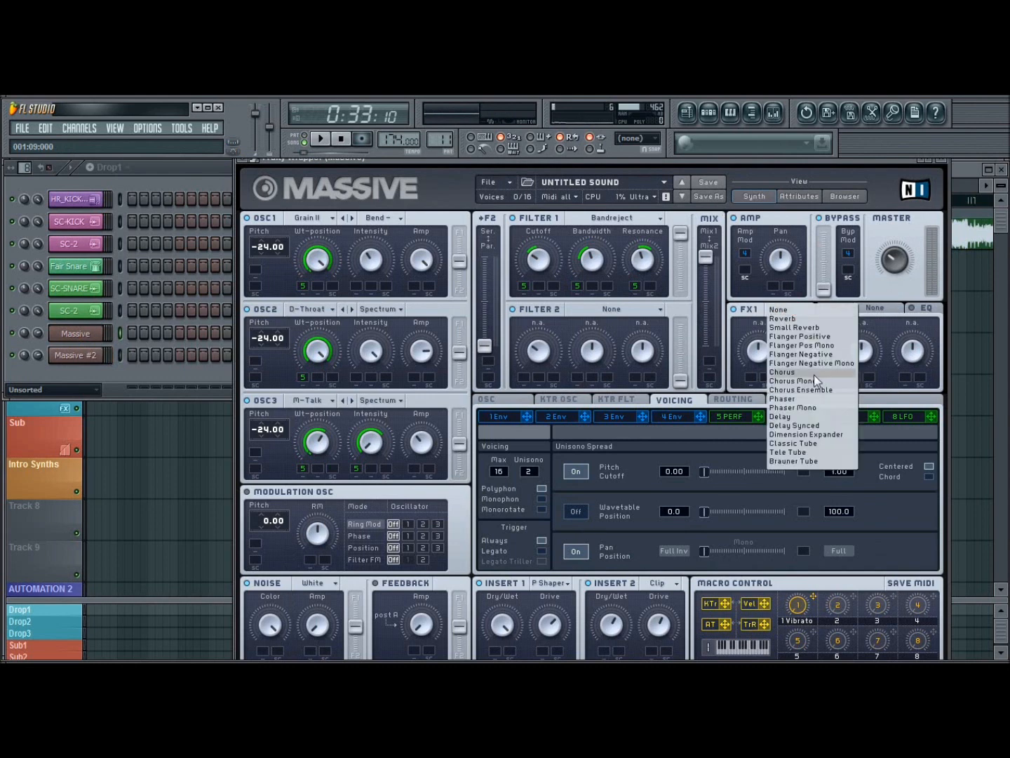
{"action": "left_click", "coordinate": [805, 461]}
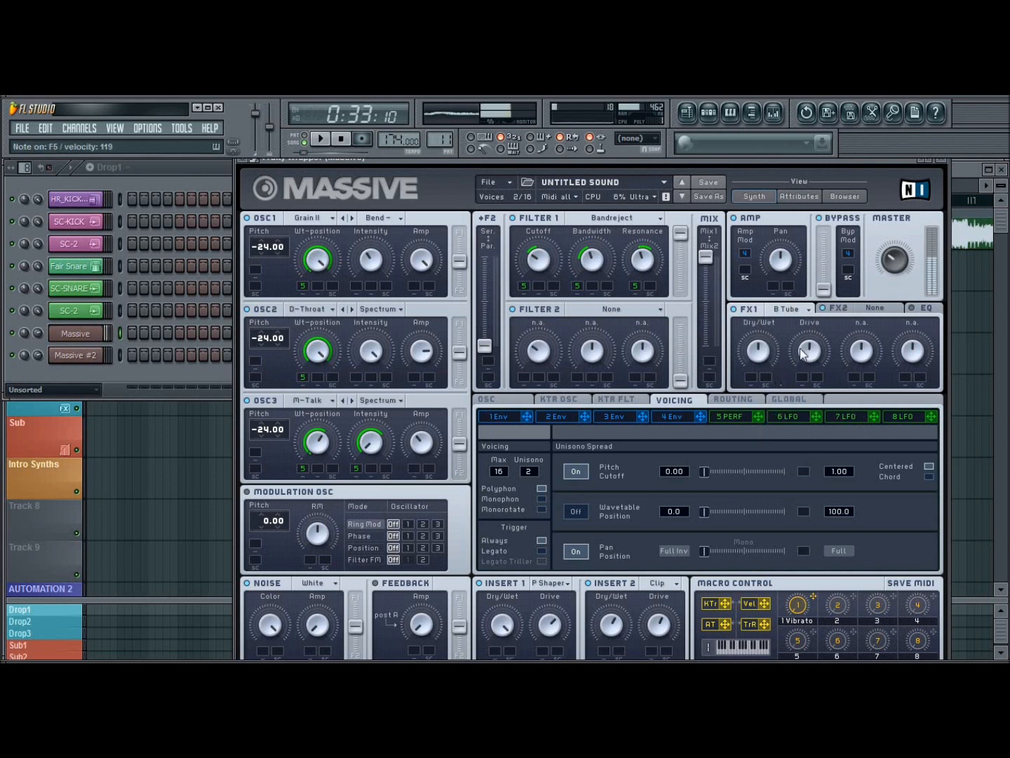
{"action": "left_click_drag", "start_coordinate": [813, 358], "coordinate": [770, 345]}
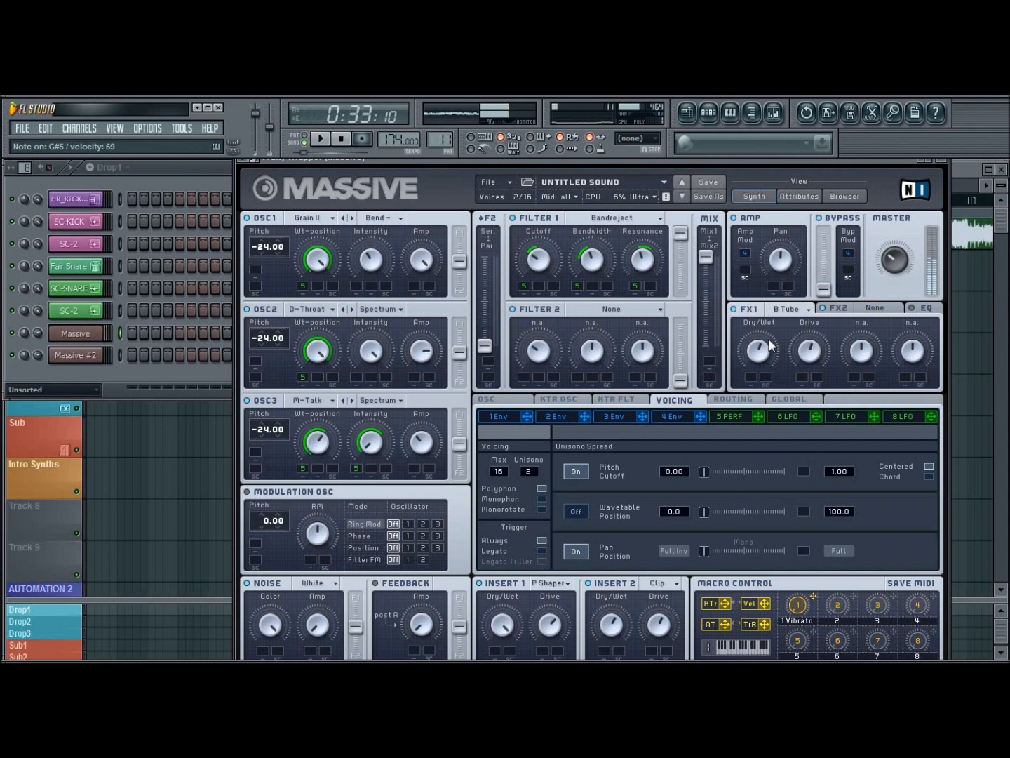
Step: Set FX2 to Dimension Expander with Size at 0, and enable the EQ with High Shelf slightly below centre
{"action": "left_click", "coordinate": [840, 312]}
{"action": "left_click", "coordinate": [876, 311]}
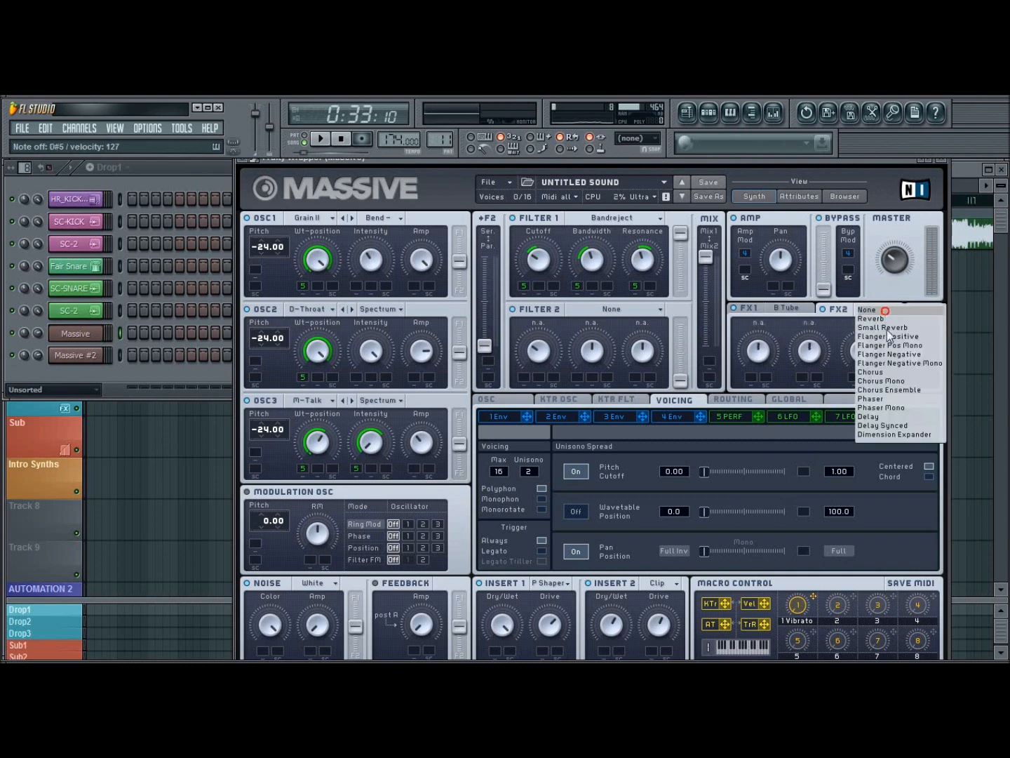
{"action": "left_click", "coordinate": [894, 435]}
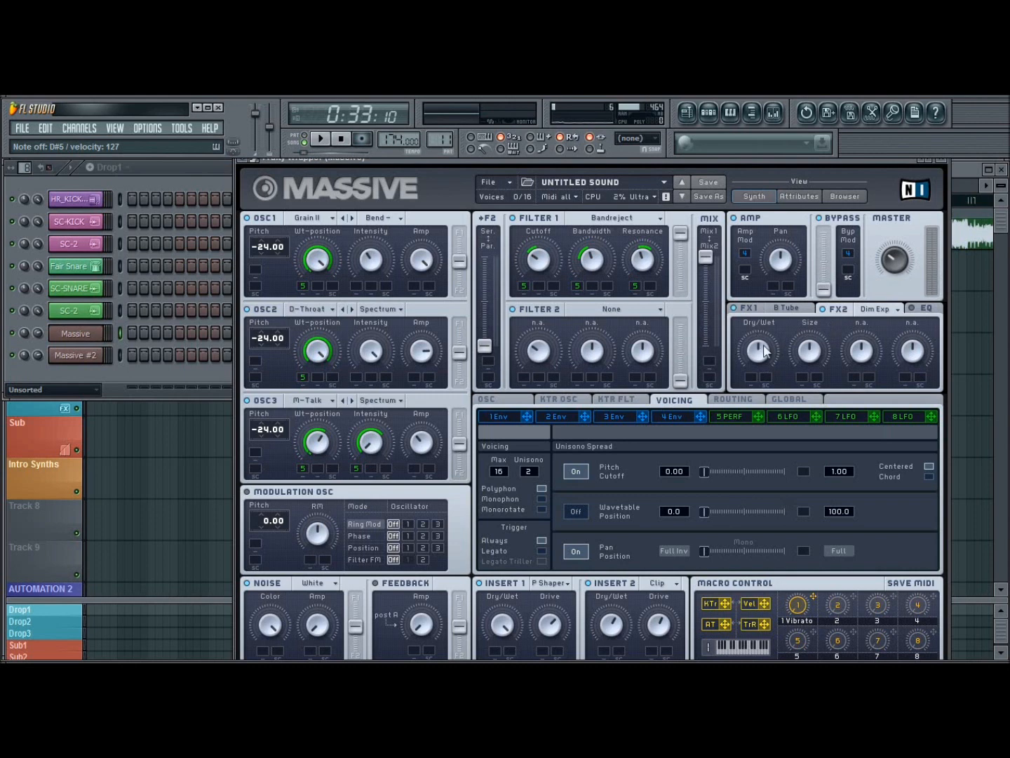
{"action": "left_click_drag", "start_coordinate": [810, 345], "coordinate": [820, 504]}
{"action": "left_click_drag", "start_coordinate": [809, 351], "coordinate": [820, 362]}
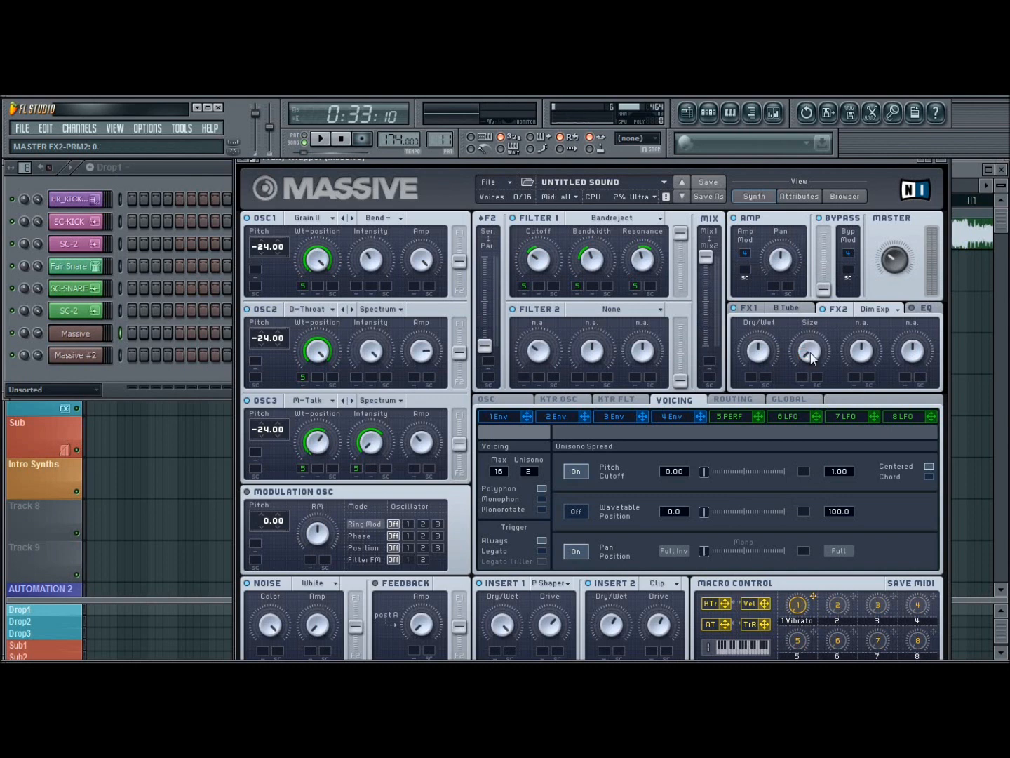
{"action": "left_click_drag", "start_coordinate": [814, 354], "coordinate": [811, 353]}
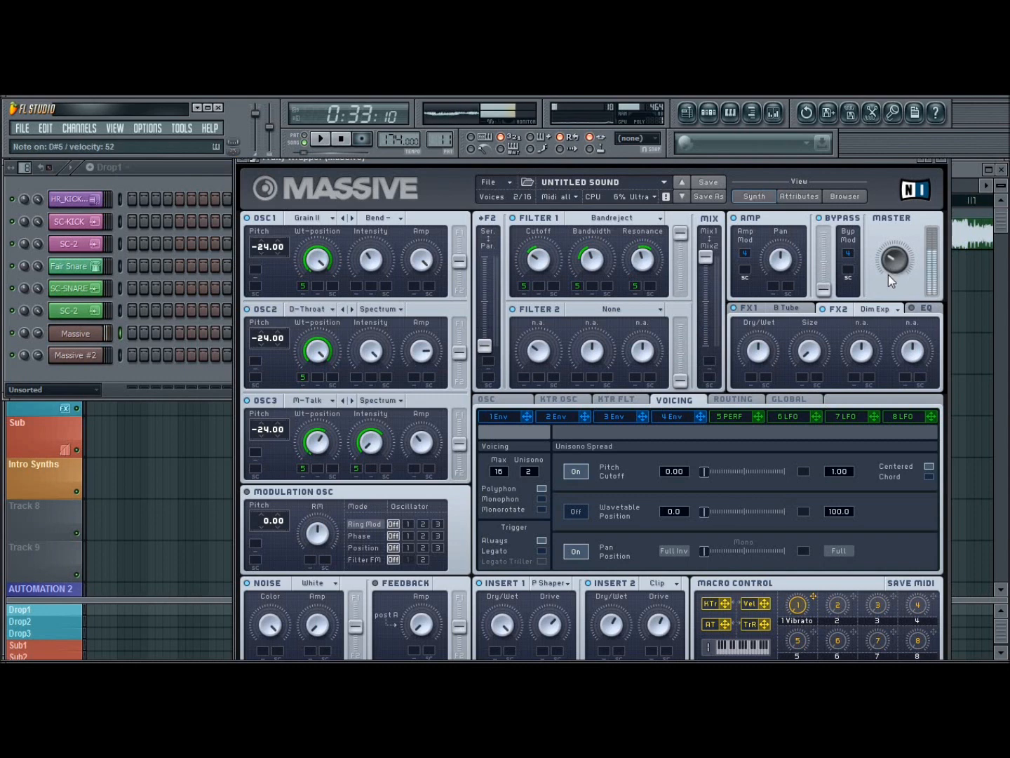
{"action": "left_click", "coordinate": [925, 308]}
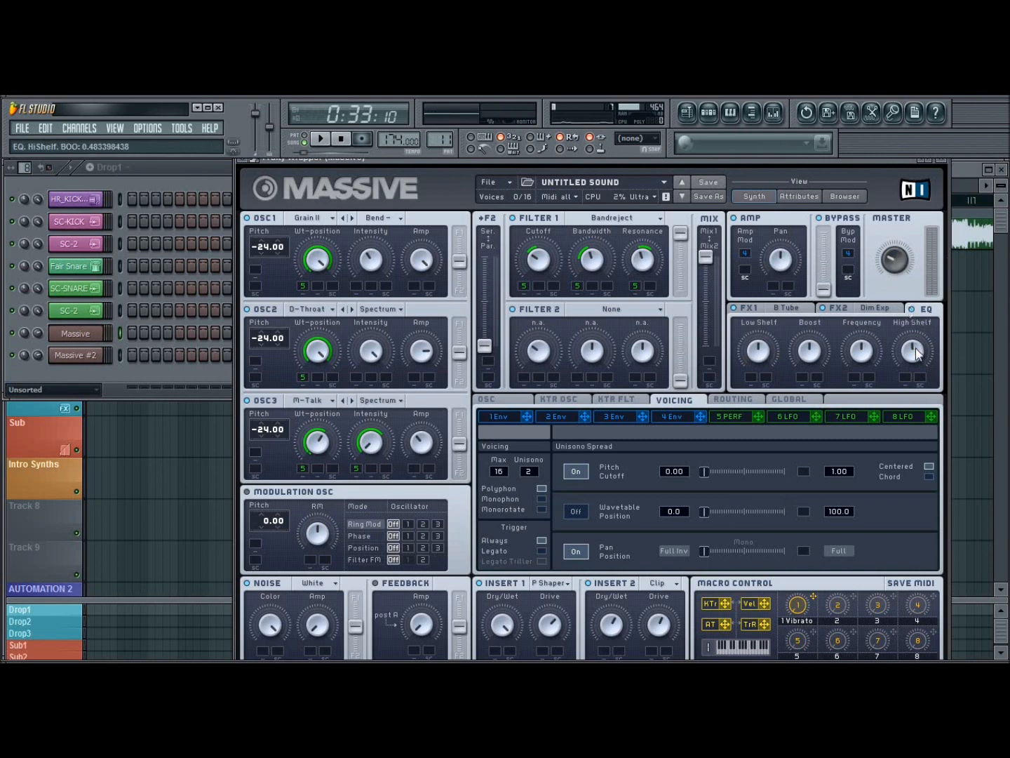
{"action": "left_click_drag", "start_coordinate": [914, 350], "coordinate": [916, 355]}
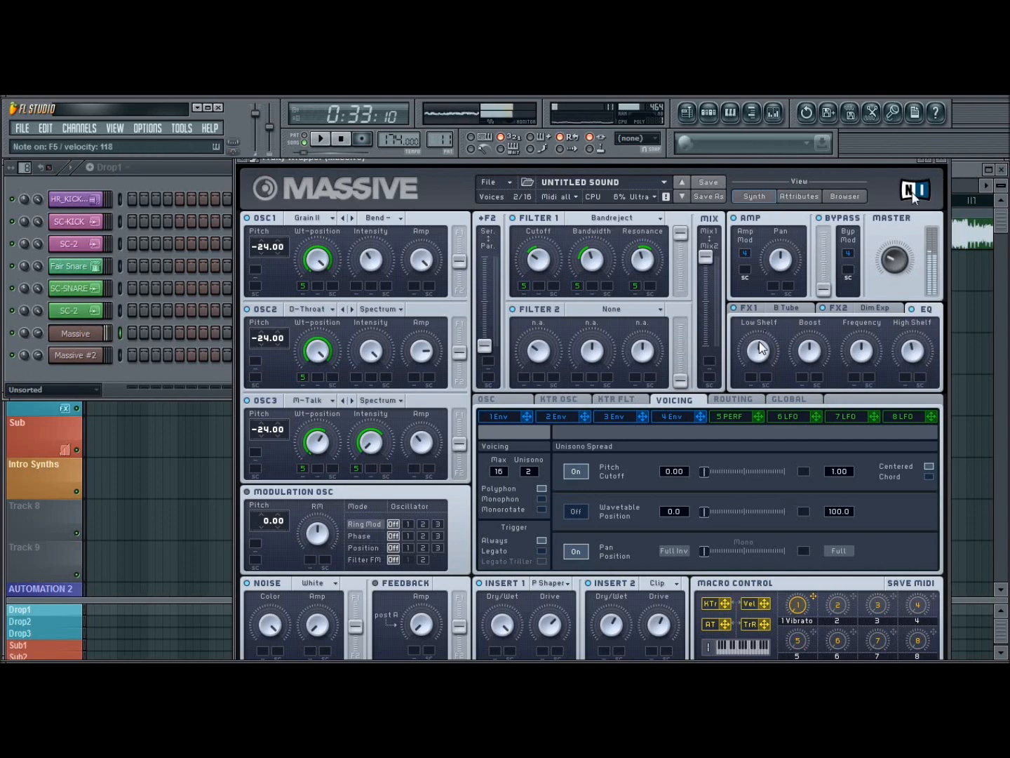
Step: Route the Massive channel to the SYNTH 1 mixer track
{"action": "left_click", "coordinate": [120, 334]}
{"action": "key", "text": "F9"}
{"action": "left_click_drag", "start_coordinate": [522, 159], "coordinate": [452, 159]}
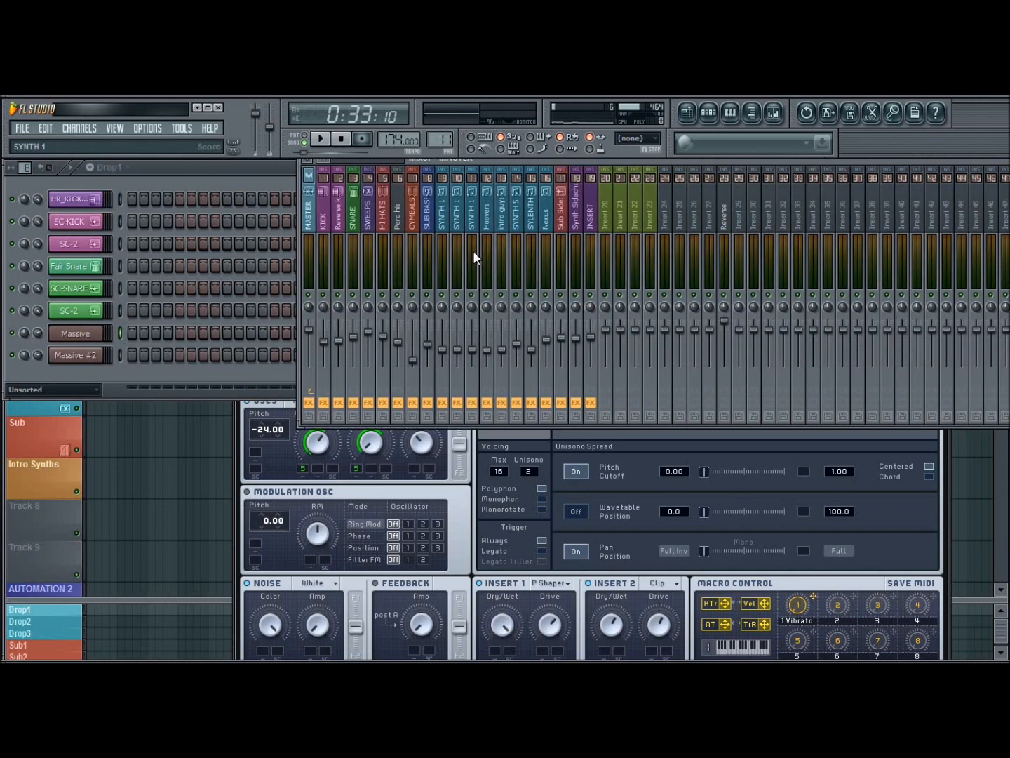
{"action": "right_click", "coordinate": [442, 221]}
{"action": "mouse_move", "coordinate": [504, 215]}
{"action": "left_click", "coordinate": [620, 221]}
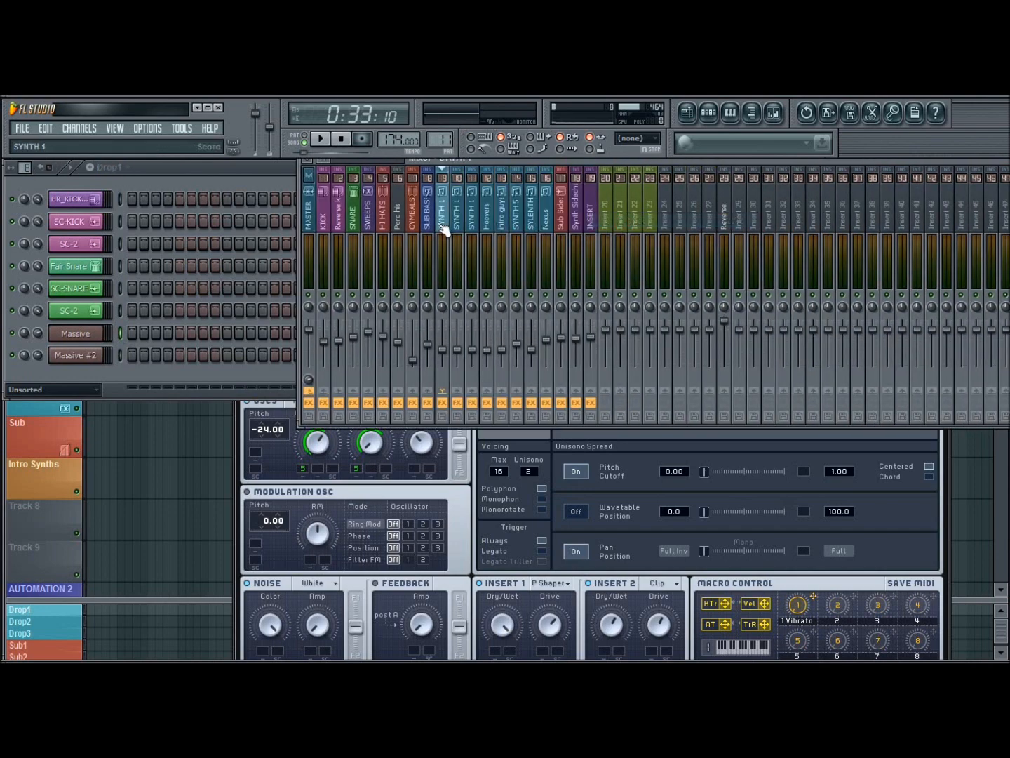
Step: Add Fruity Reeverb to the second effect slot of the SYNTH 1 track with Reverb at 15%
{"action": "left_click_drag", "start_coordinate": [917, 159], "coordinate": [603, 155]}
{"action": "left_click", "coordinate": [825, 208]}
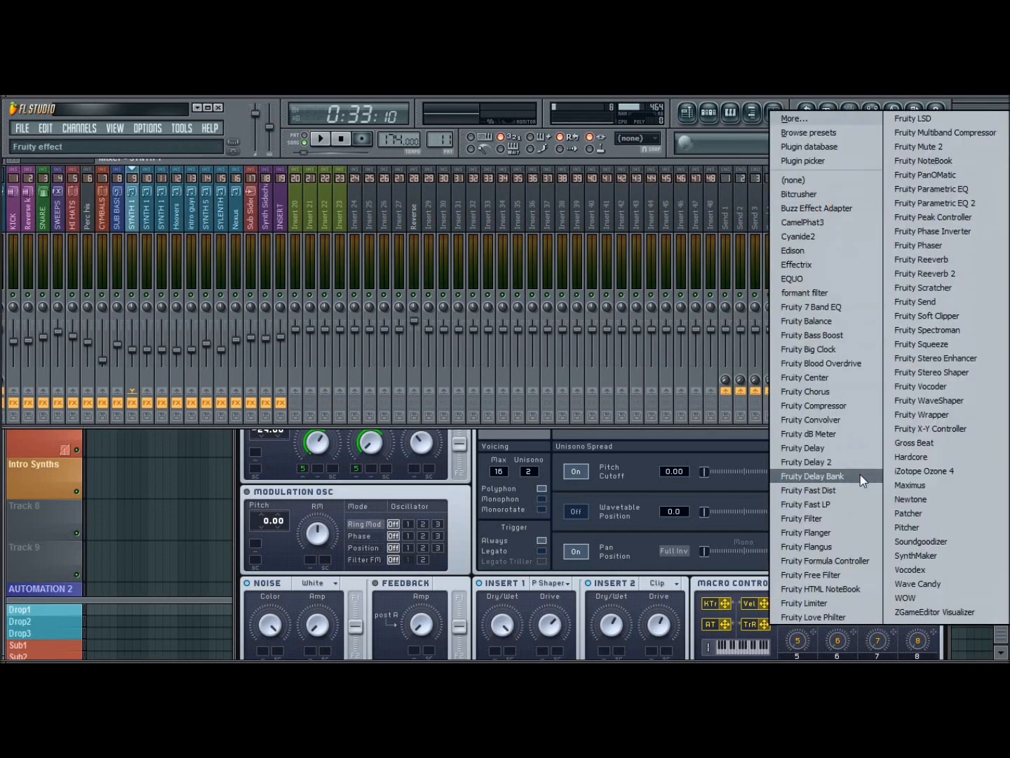
{"action": "left_click", "coordinate": [927, 260]}
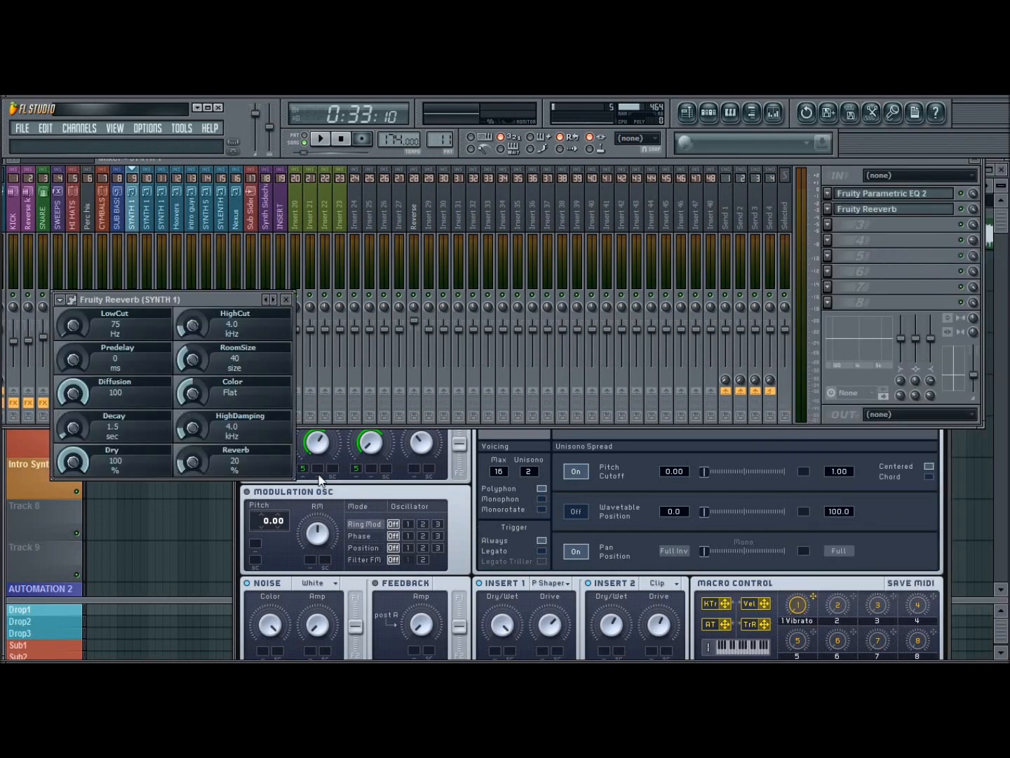
{"action": "left_click_drag", "start_coordinate": [252, 299], "coordinate": [489, 319]}
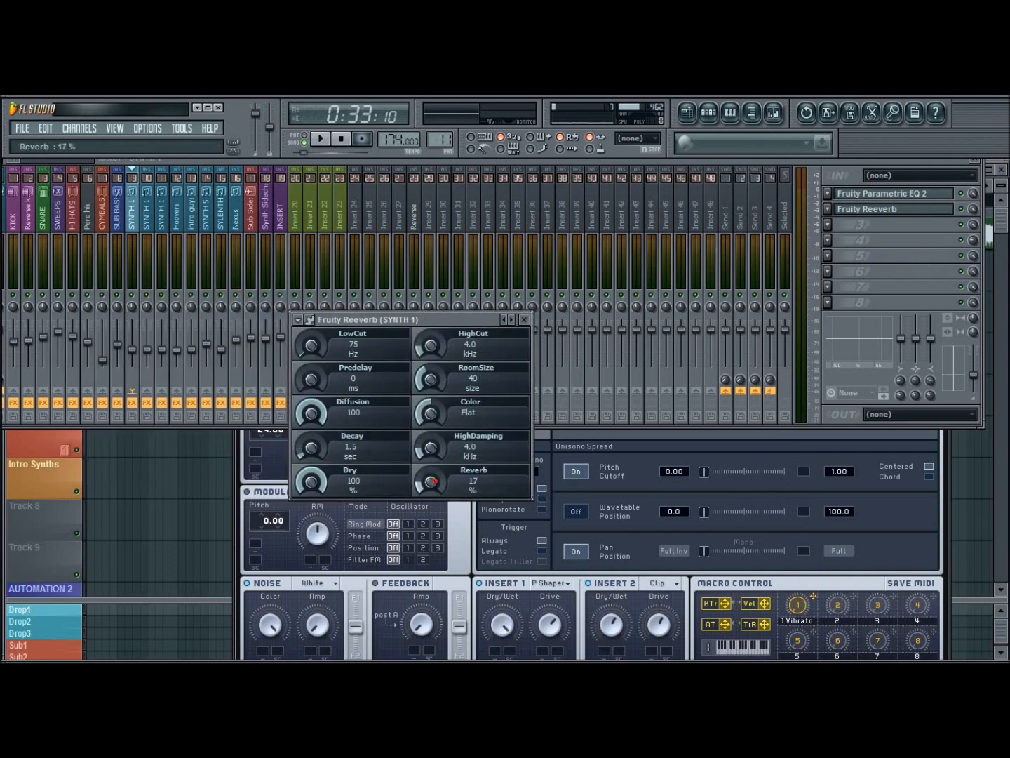
Step: Raise the volume fader of the SYNTH 1 mixer track and return to the Massive patch
{"action": "left_click", "coordinate": [132, 343]}
{"action": "left_click_drag", "start_coordinate": [132, 345], "coordinate": [132, 325]}
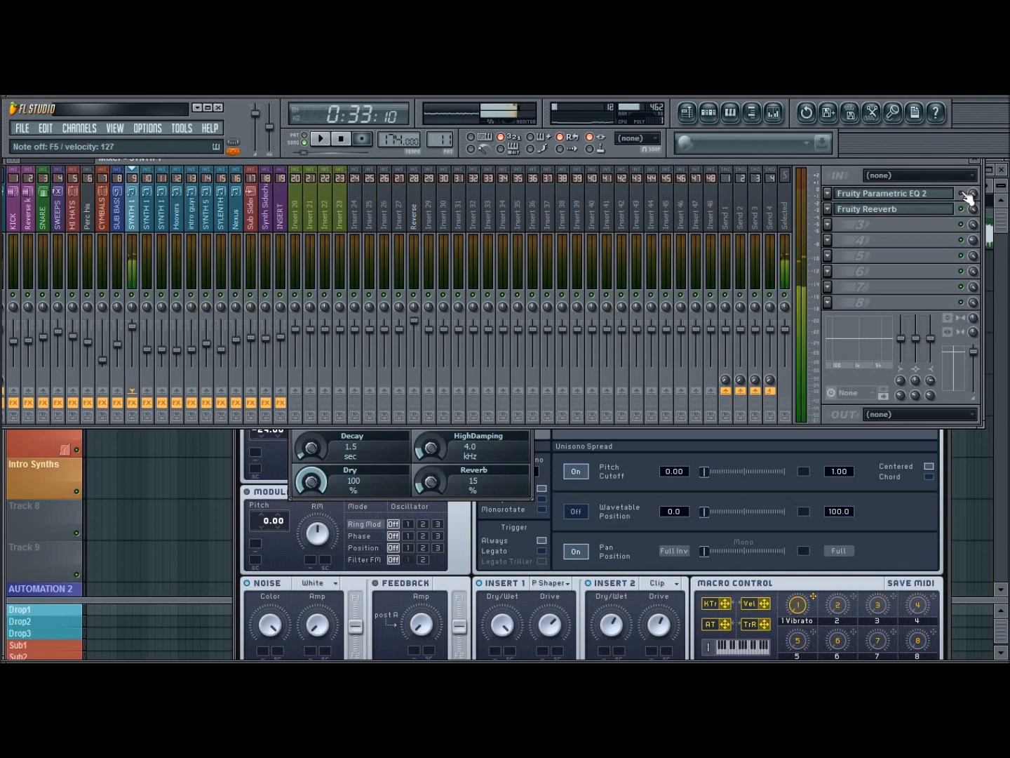
{"action": "left_click", "coordinate": [642, 447]}
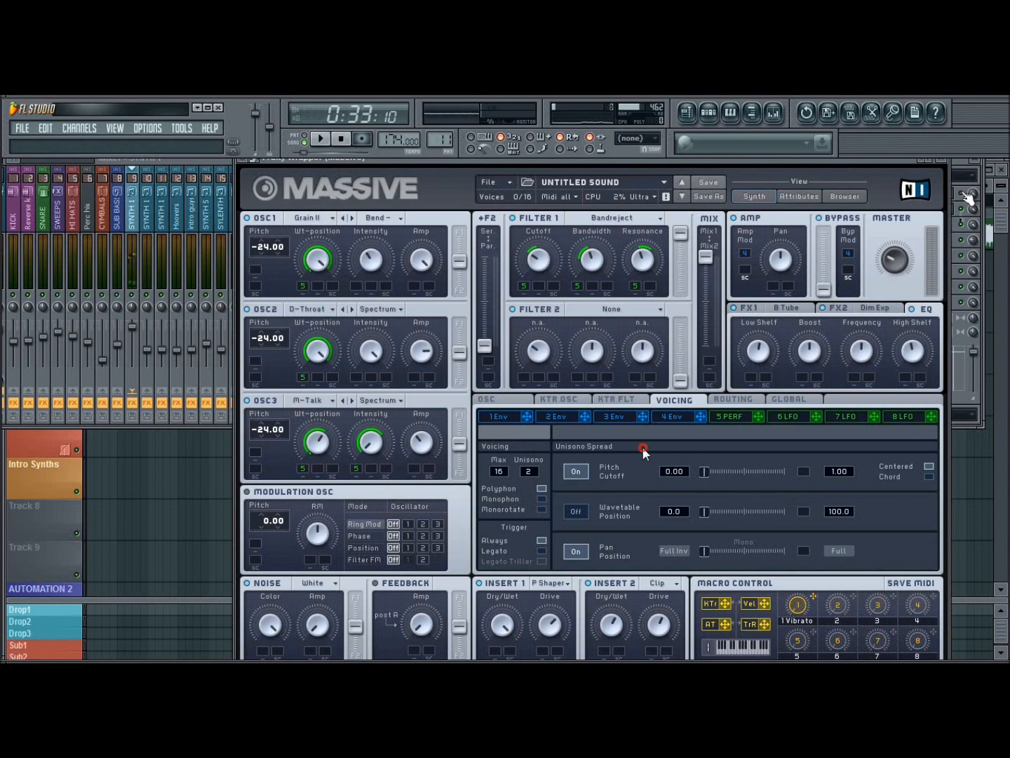
Step: Set the ratio of Massive's Performer 5 to 1/4 and randomize its step curves
{"action": "left_click", "coordinate": [730, 416]}
{"action": "left_click", "coordinate": [740, 432]}
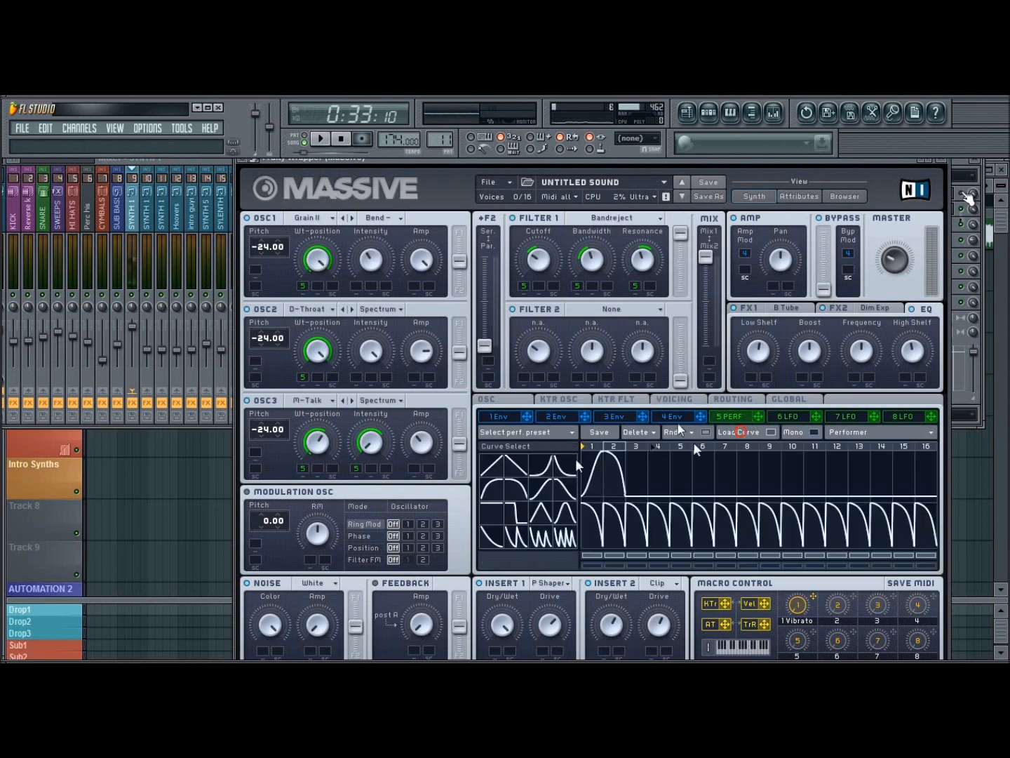
{"action": "left_click", "coordinate": [756, 432]}
{"action": "left_click_drag", "start_coordinate": [506, 479], "coordinate": [507, 475]}
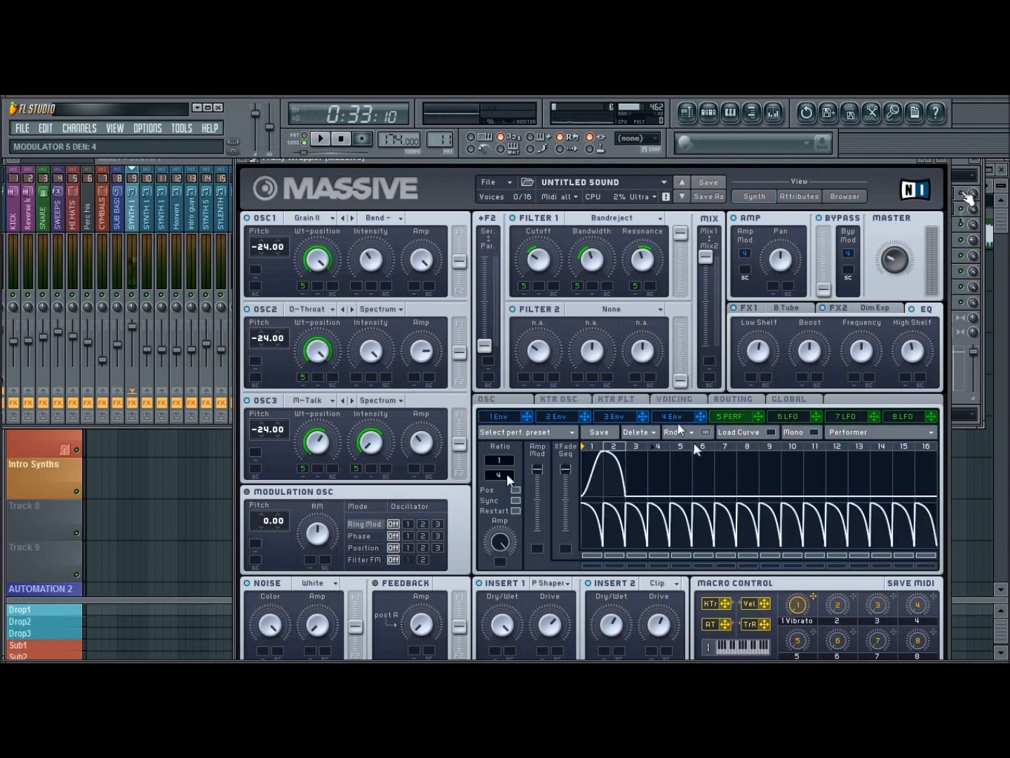
{"action": "left_click", "coordinate": [704, 432]}
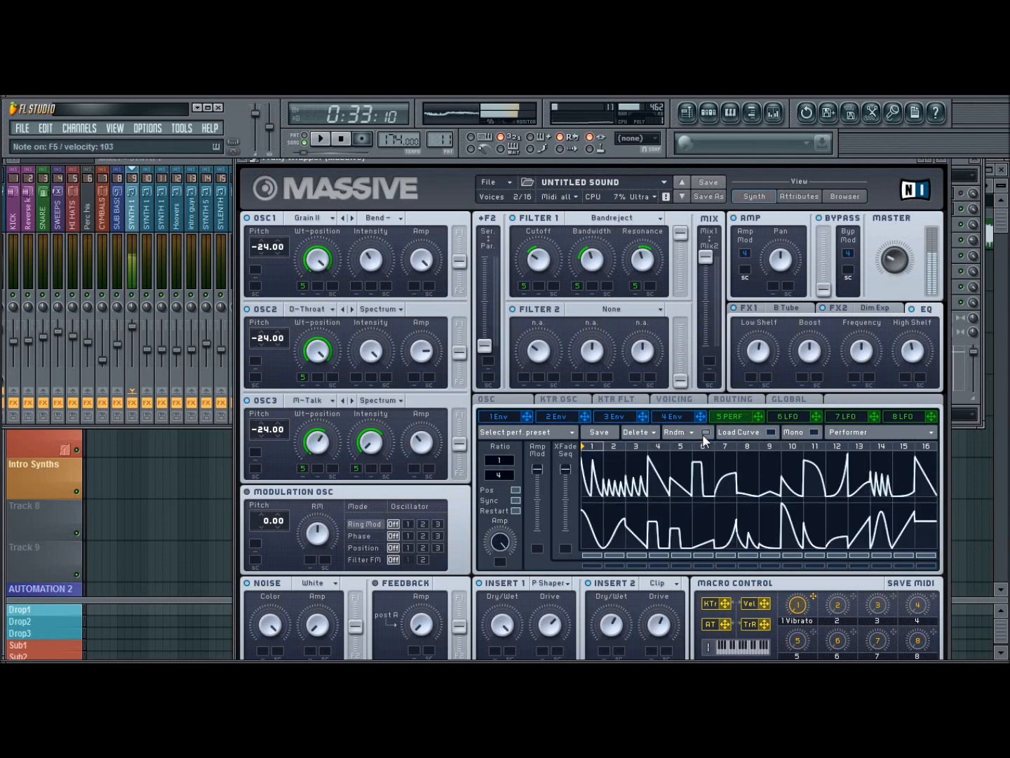
Step: Paint the double-peak decay curve across steps 1 to 8 of Performer 5's upper lane
{"action": "mouse_move", "coordinate": [546, 535]}
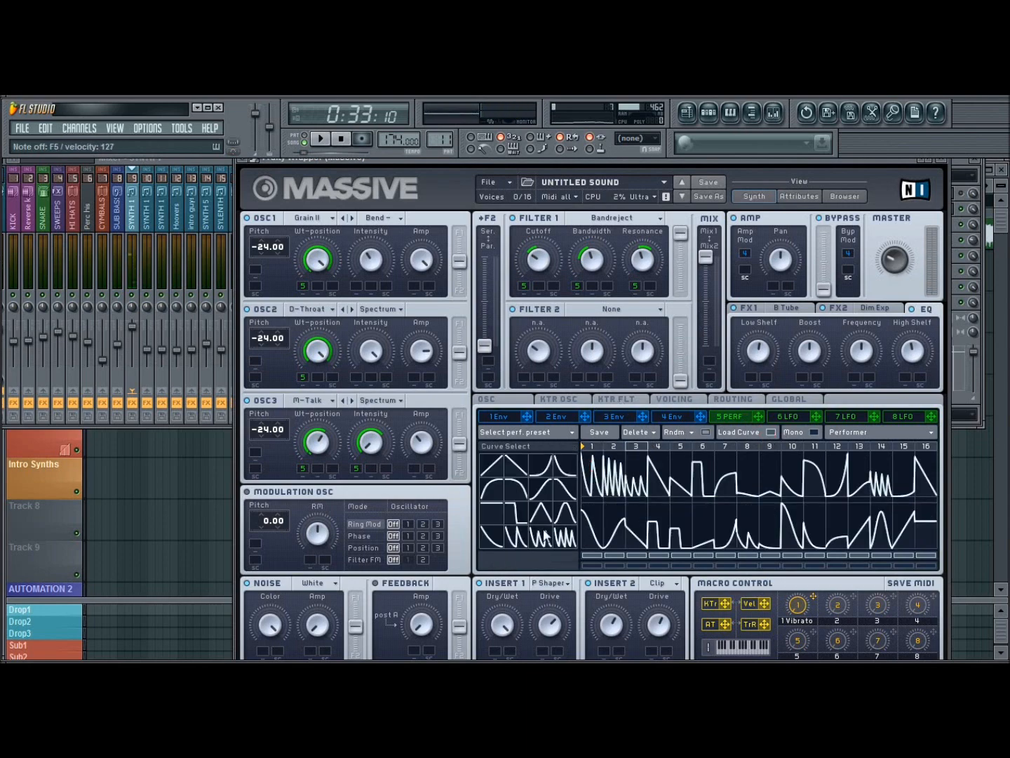
{"action": "left_click", "coordinate": [565, 463]}
{"action": "left_click", "coordinate": [524, 535]}
{"action": "left_click_drag", "start_coordinate": [591, 476], "coordinate": [770, 460]}
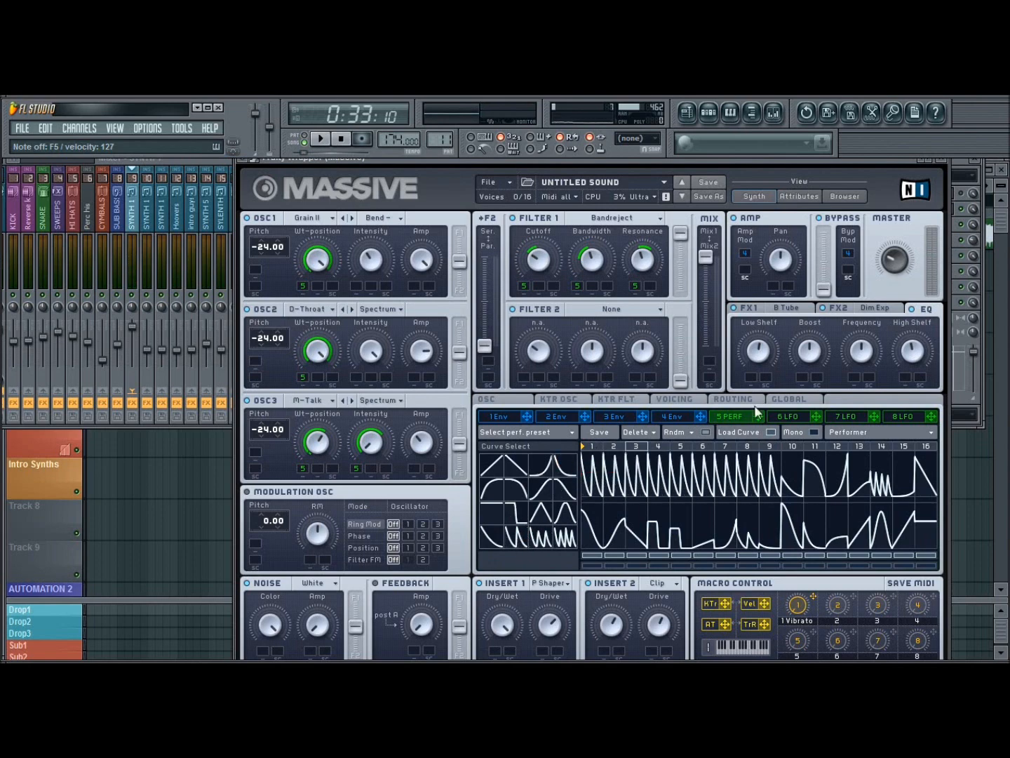
Step: Return to Performer 5's ratio settings, keep the ratio at 1/4, and randomize the step curves several times
{"action": "left_click", "coordinate": [746, 432]}
{"action": "left_click", "coordinate": [503, 479]}
{"action": "left_click_drag", "start_coordinate": [502, 479], "coordinate": [507, 481]}
{"action": "mouse_move", "coordinate": [588, 483]}
{"action": "left_mouse_down"}
{"action": "mouse_move", "coordinate": [637, 480]}
{"action": "mouse_move", "coordinate": [729, 451]}
{"action": "left_mouse_up"}
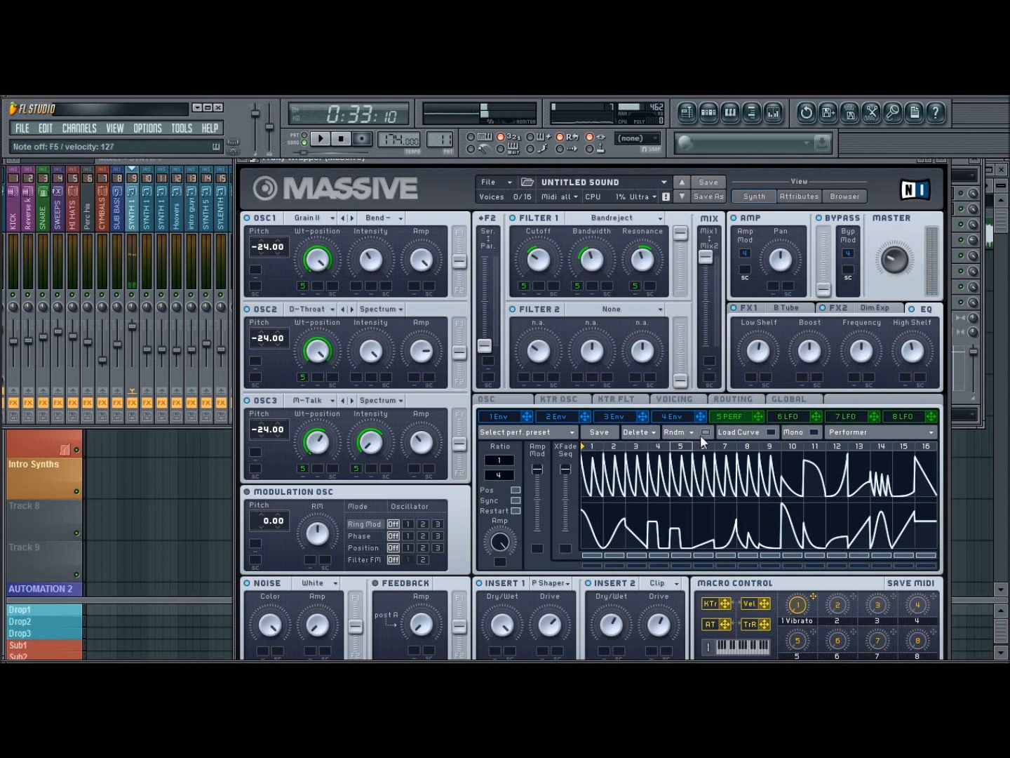
{"action": "left_click", "coordinate": [706, 432]}
{"action": "left_click", "coordinate": [706, 432]}
{"action": "left_click", "coordinate": [706, 433]}
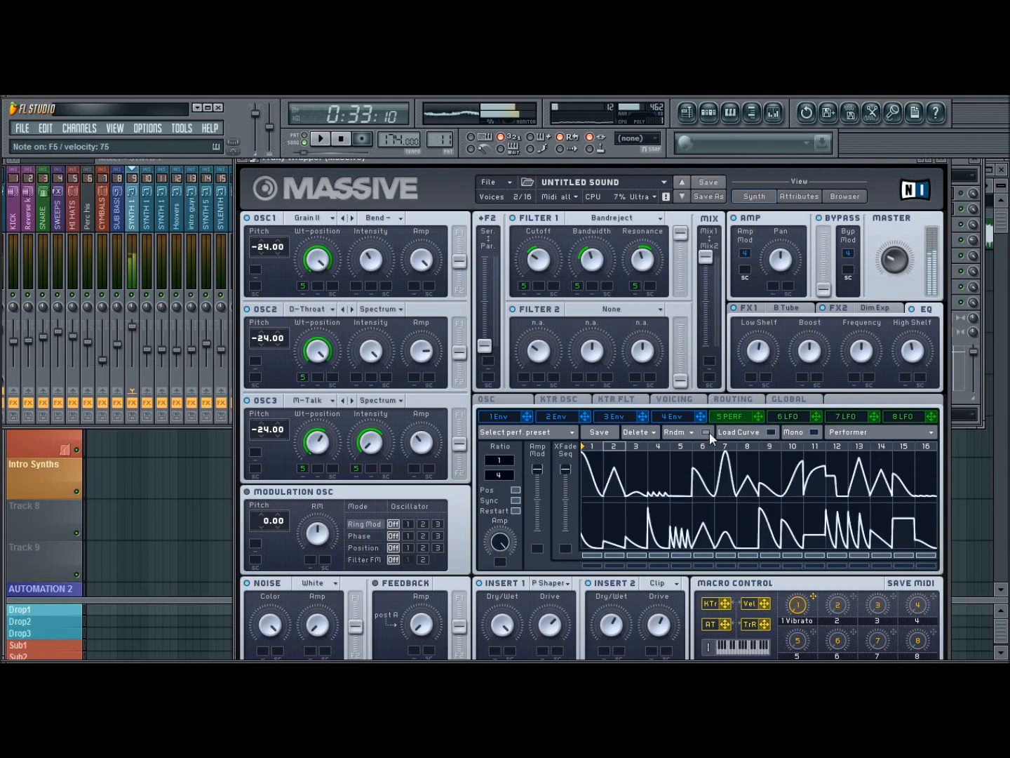
{"action": "left_click", "coordinate": [706, 433]}
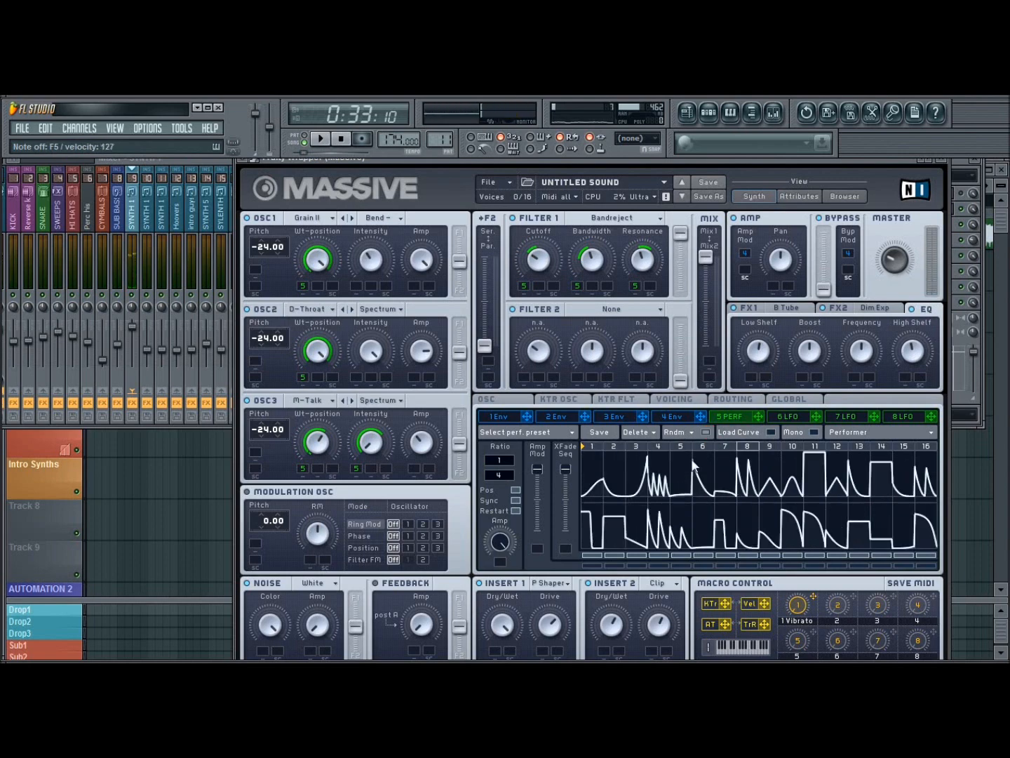
Step: Close the Massive, Fruity Reeverb, mixer and Massive channel settings windows
{"action": "left_click", "coordinate": [954, 167]}
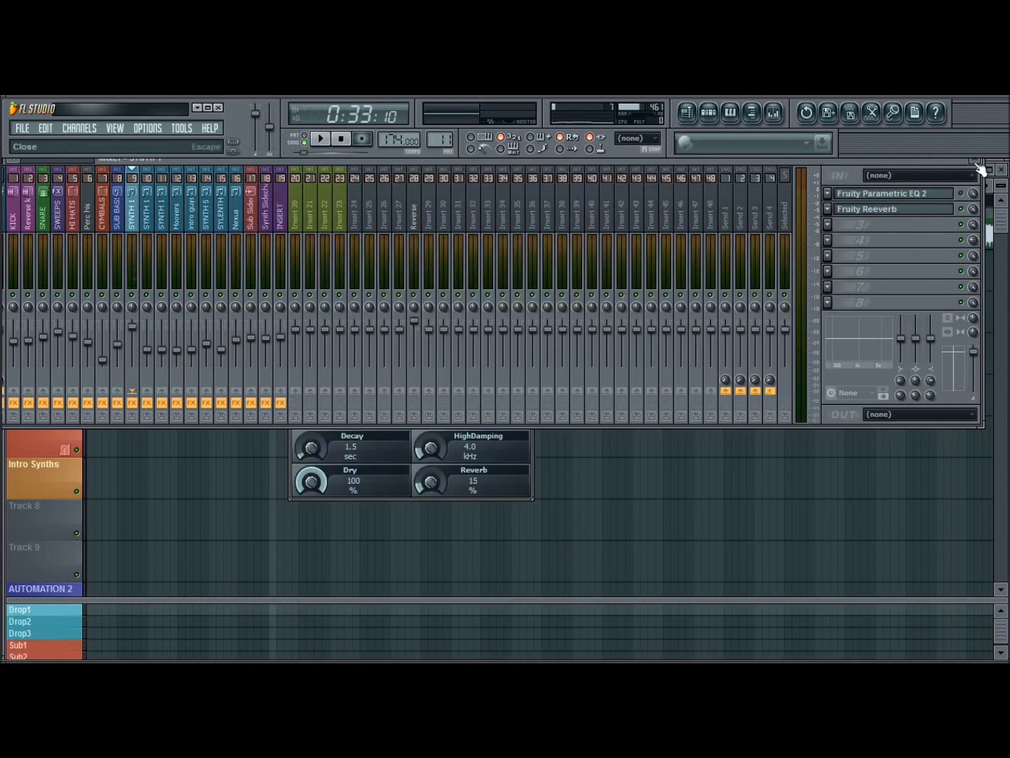
{"action": "left_click", "coordinate": [404, 455]}
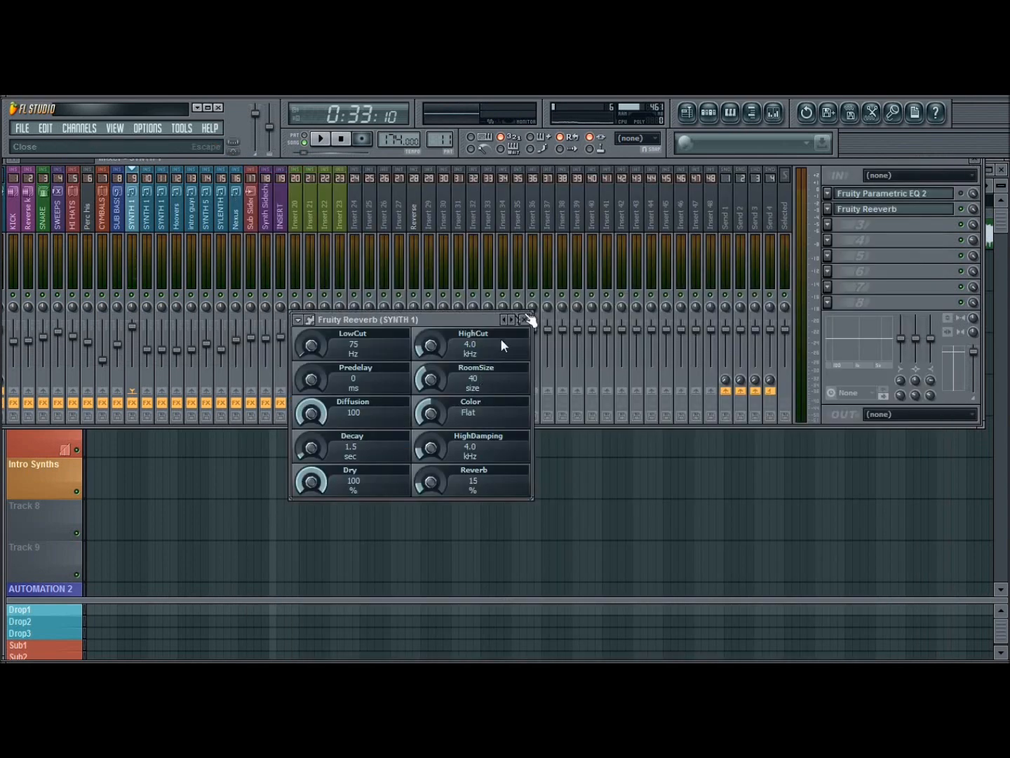
{"action": "left_click", "coordinate": [528, 320]}
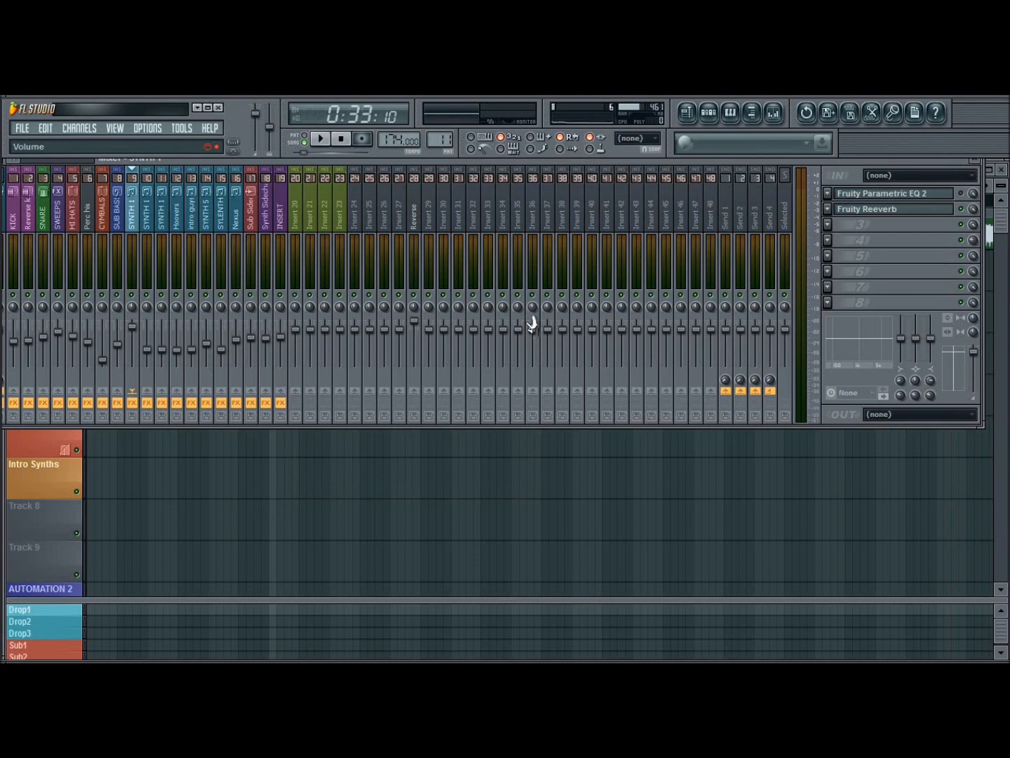
{"action": "left_click_drag", "start_coordinate": [419, 160], "coordinate": [1009, 188]}
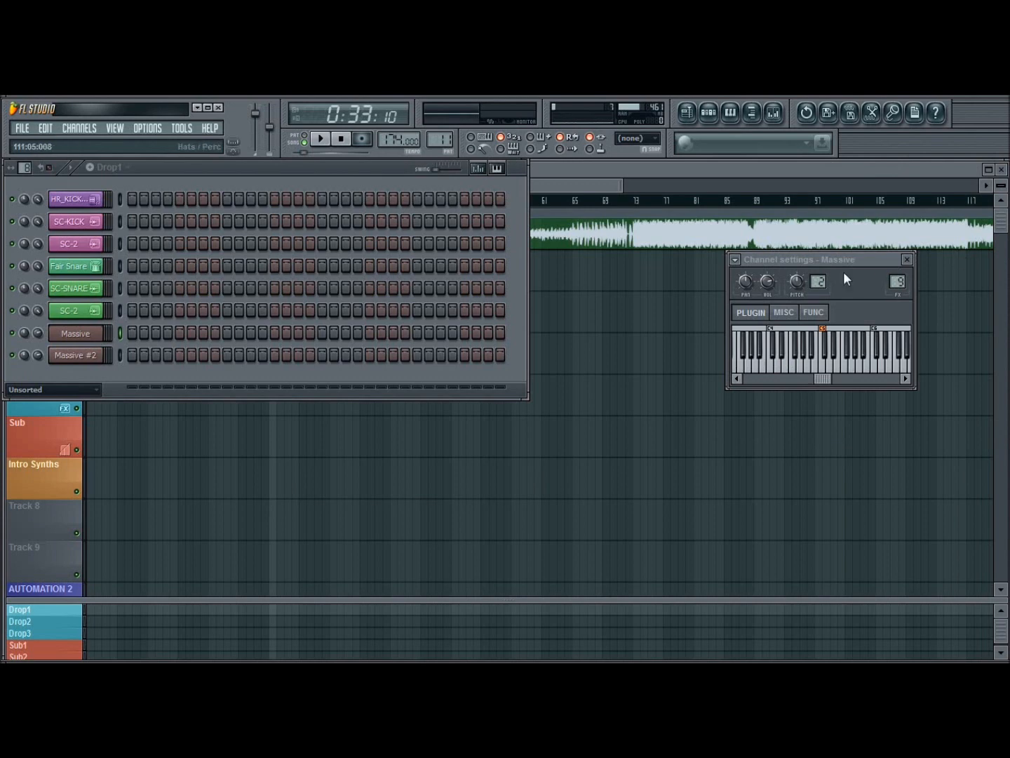
{"action": "left_click", "coordinate": [907, 259]}
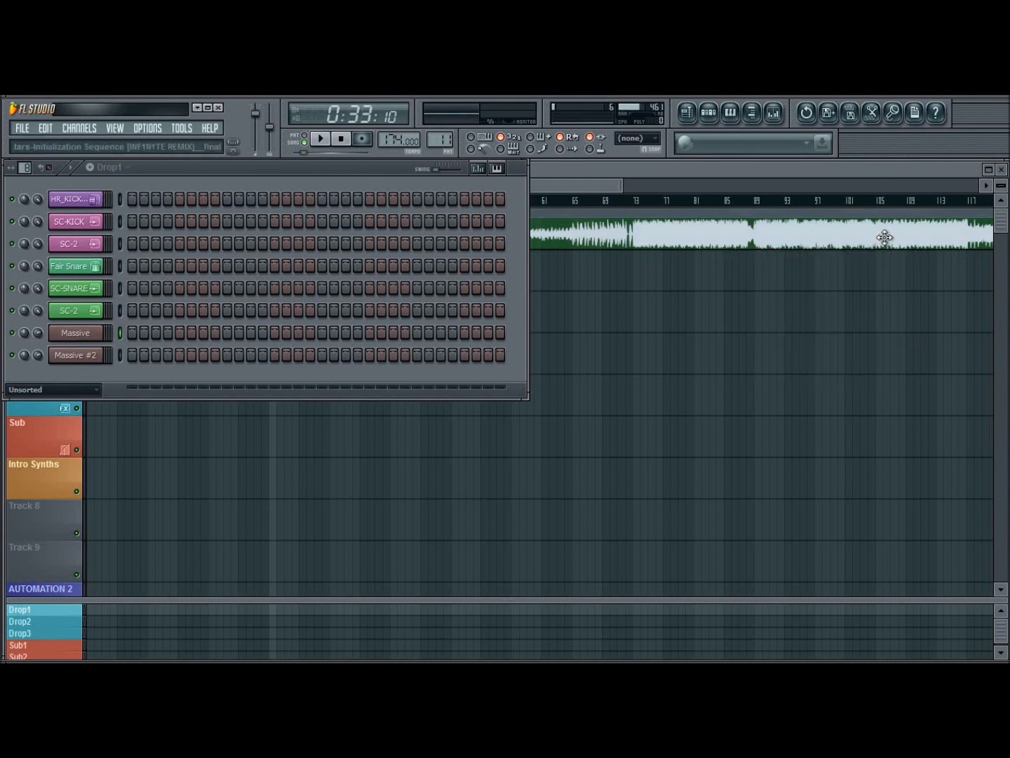